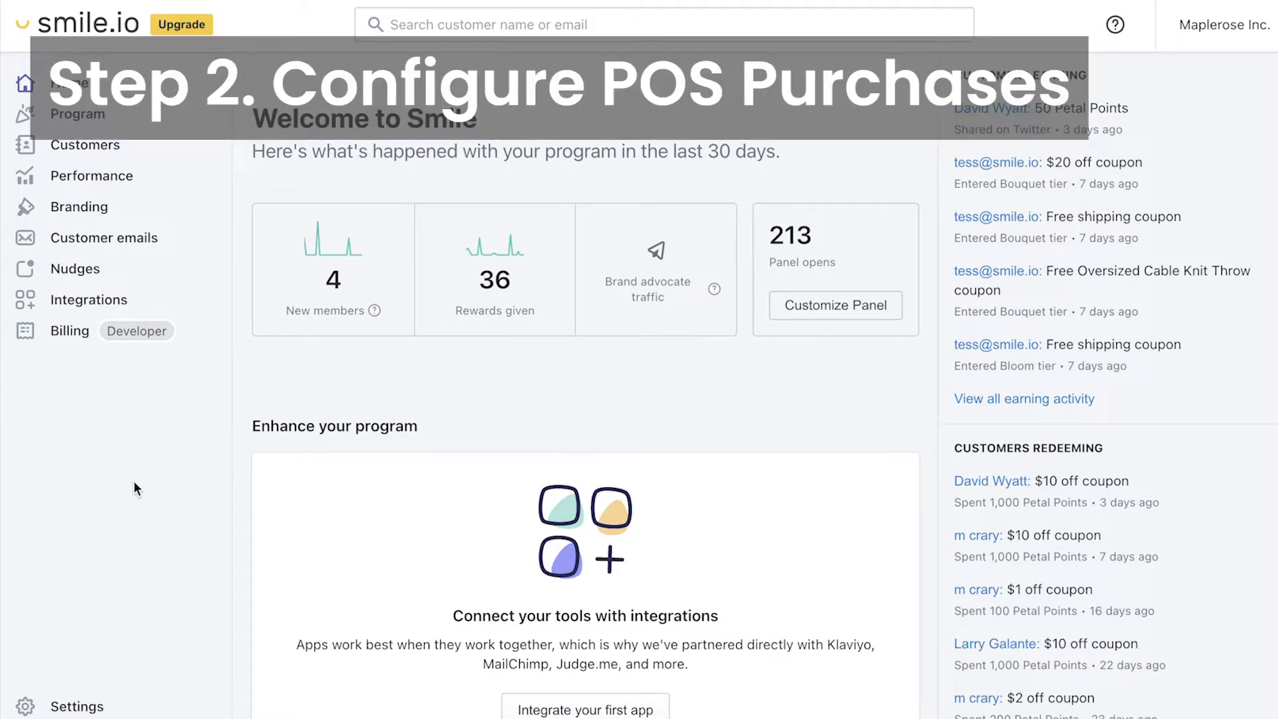
Step: Open the Shopify platform's Order settings for editing to confirm online and in-store (POS) rewards
left_click(69, 712)
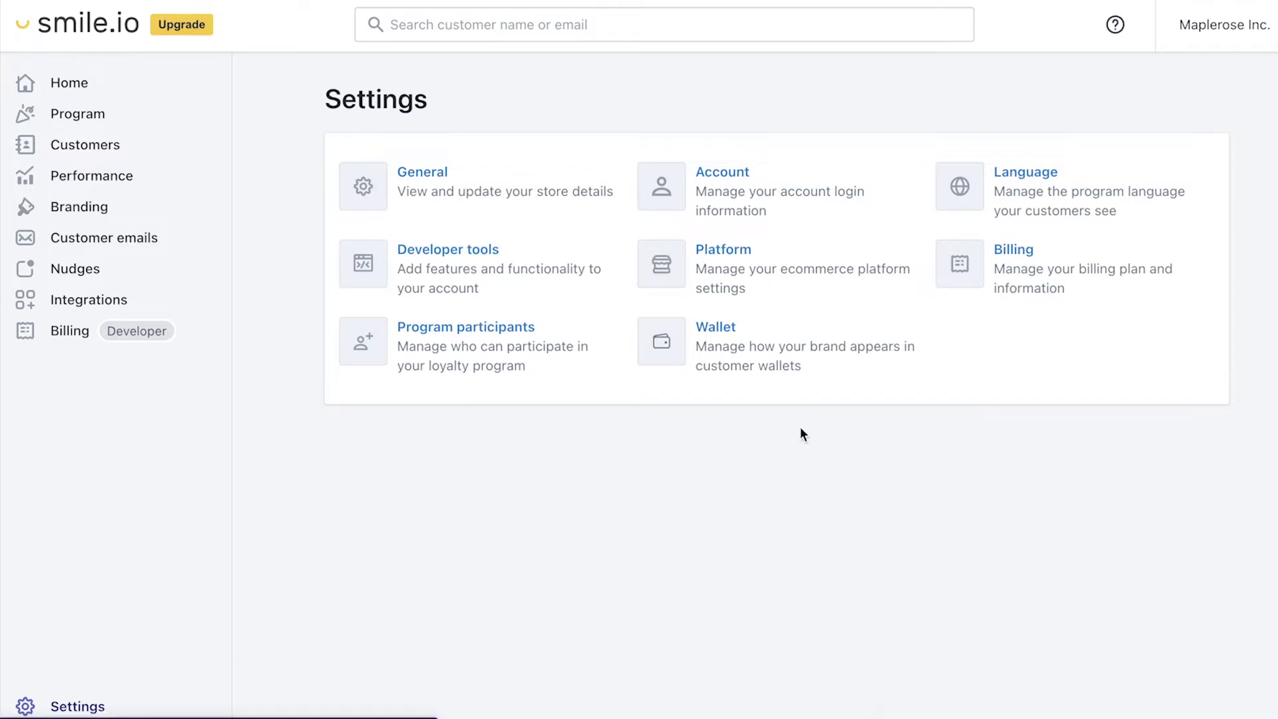
left_click(732, 255)
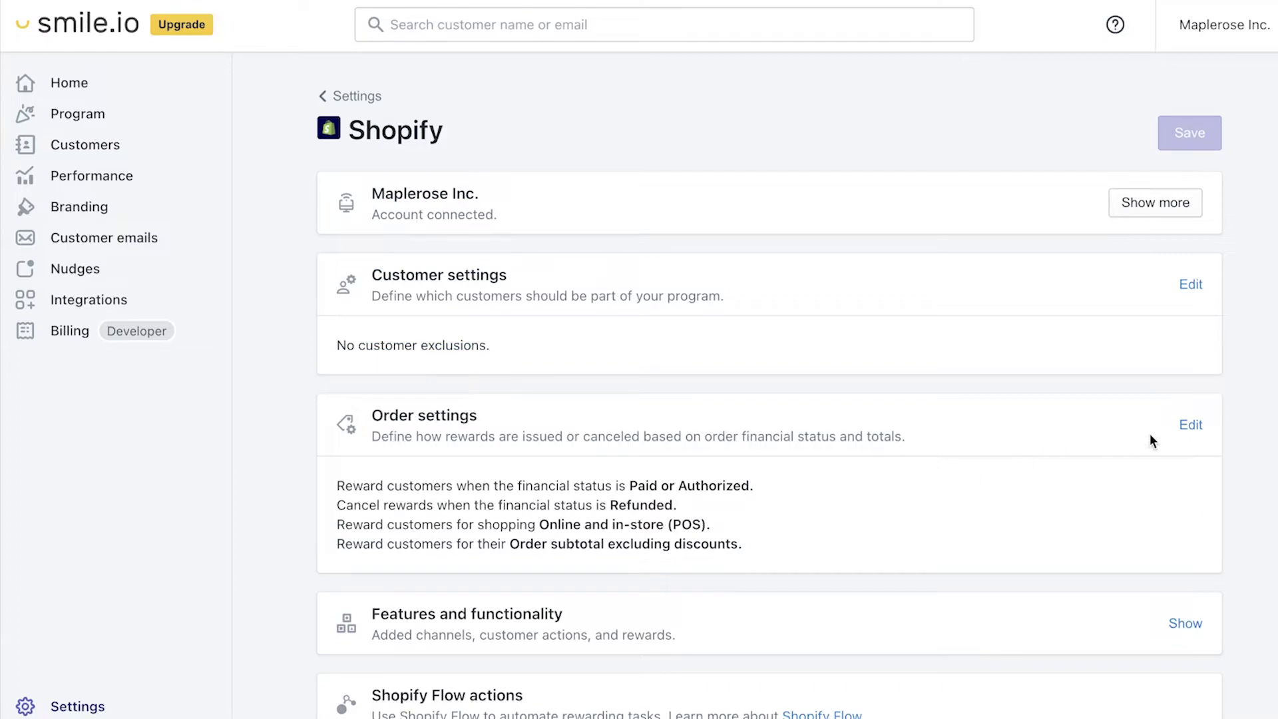
left_click(1189, 426)
scroll(980, 484, "down", 4)
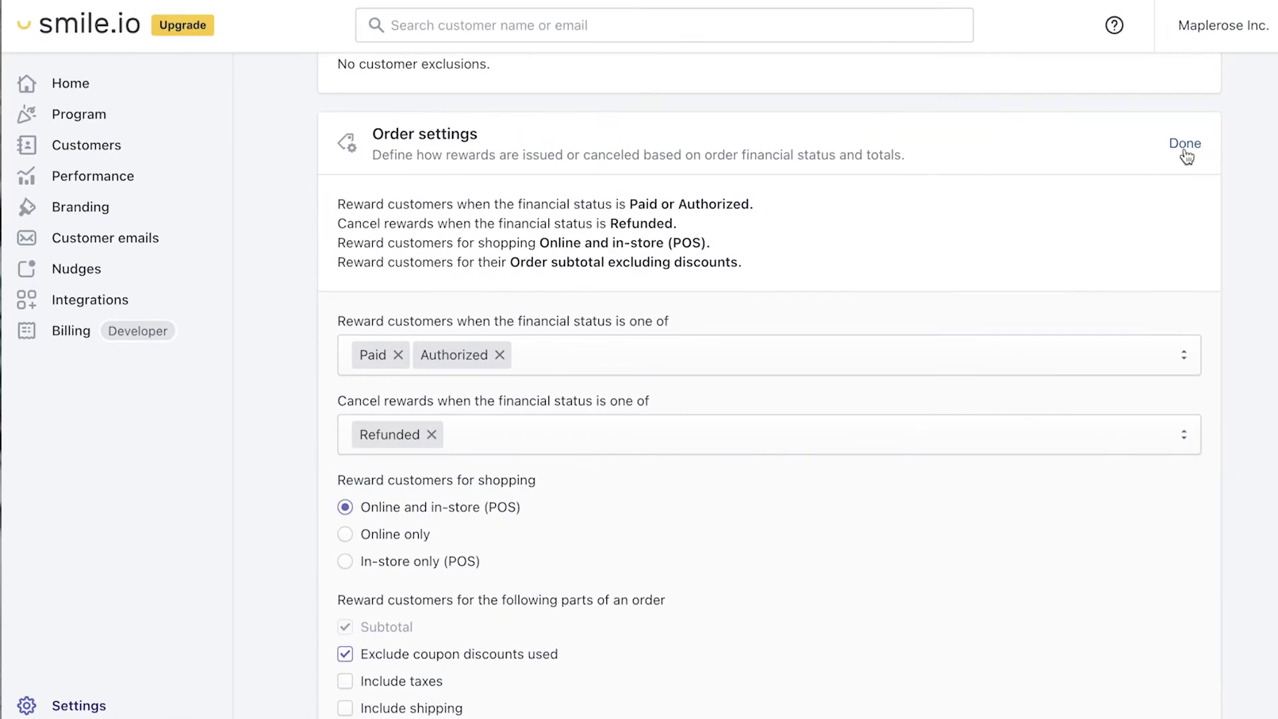
Step: Finish the order settings, then start a new POS amount discount reward from Points' redeem options
left_click(1185, 148)
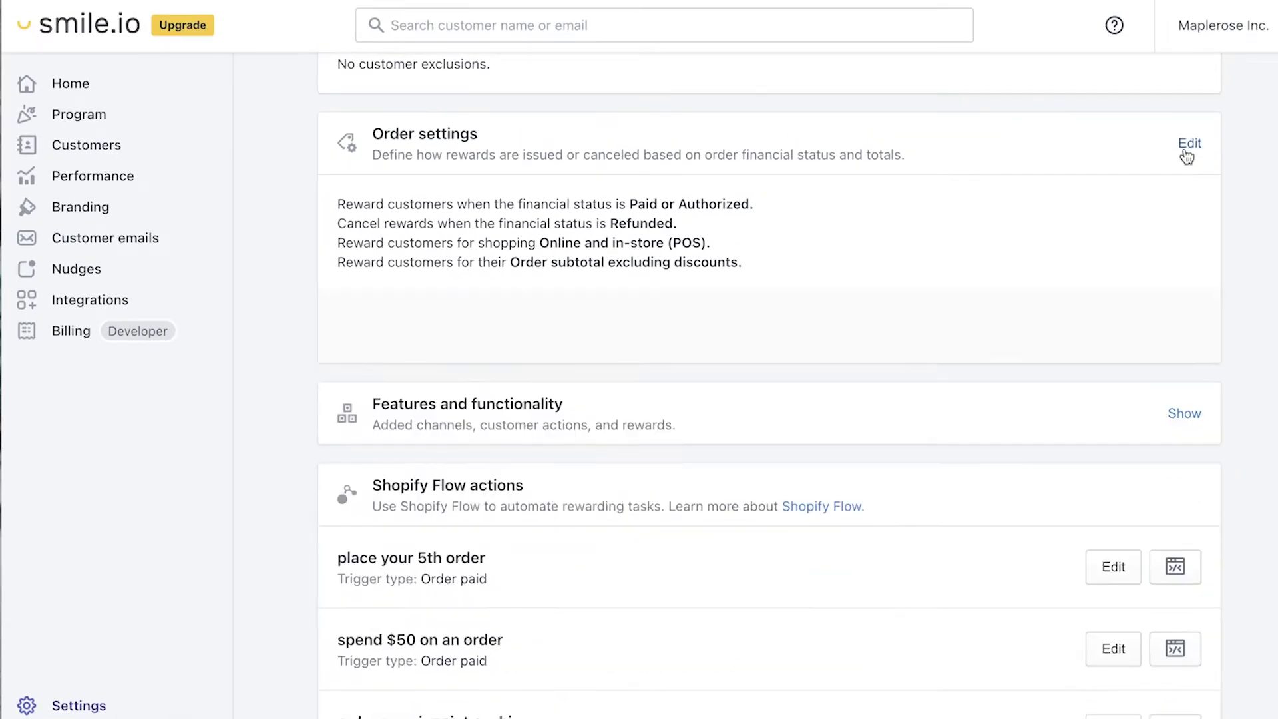
left_click(68, 112)
scroll(546, 516, "down", 9)
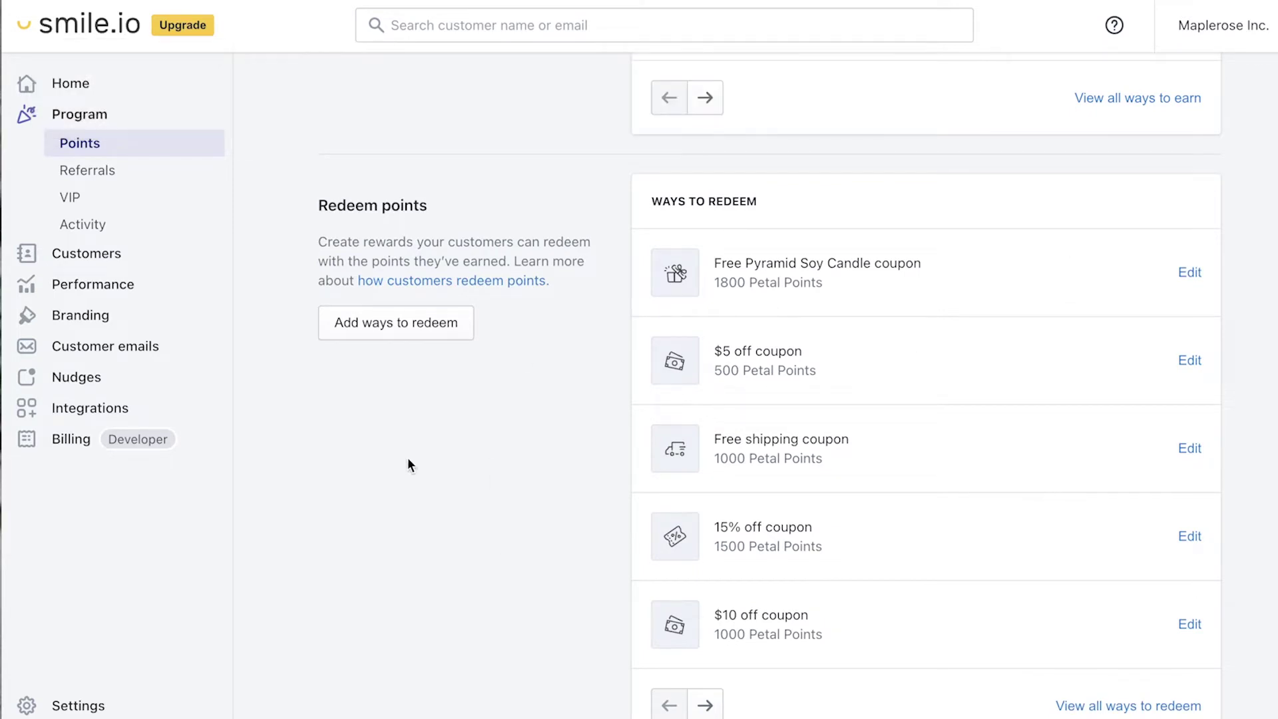
left_click(383, 330)
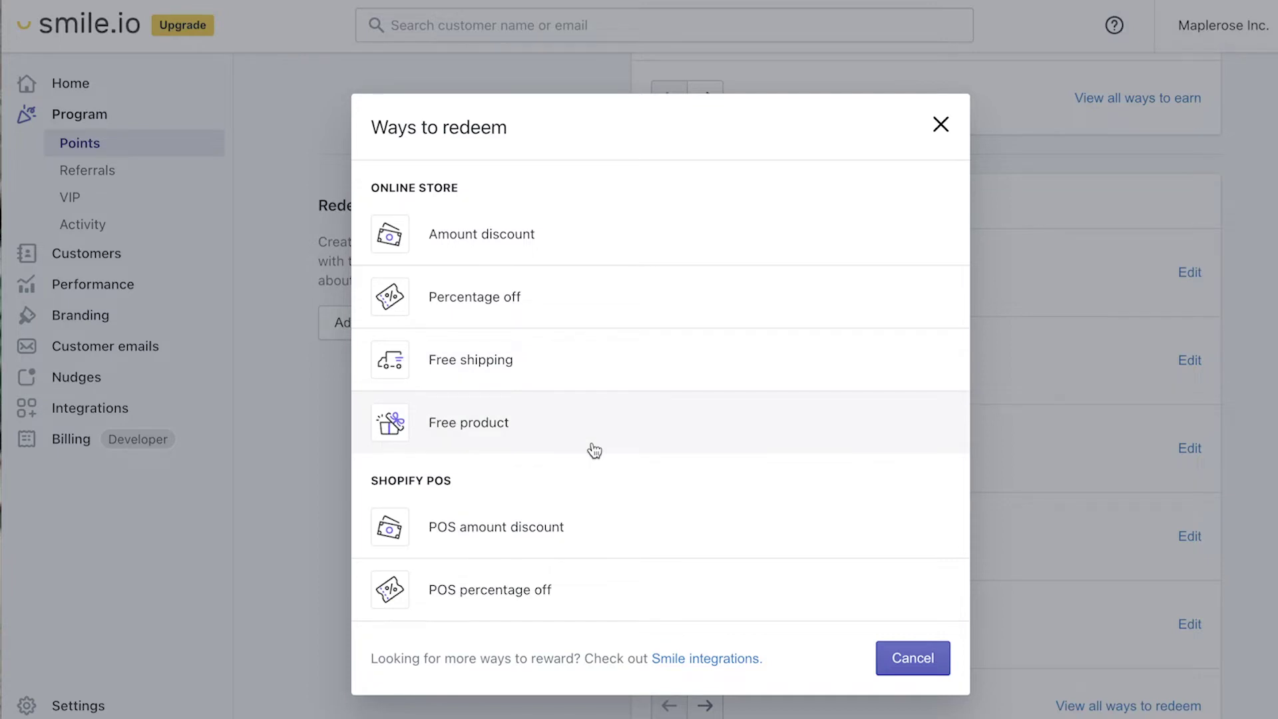
left_click(486, 529)
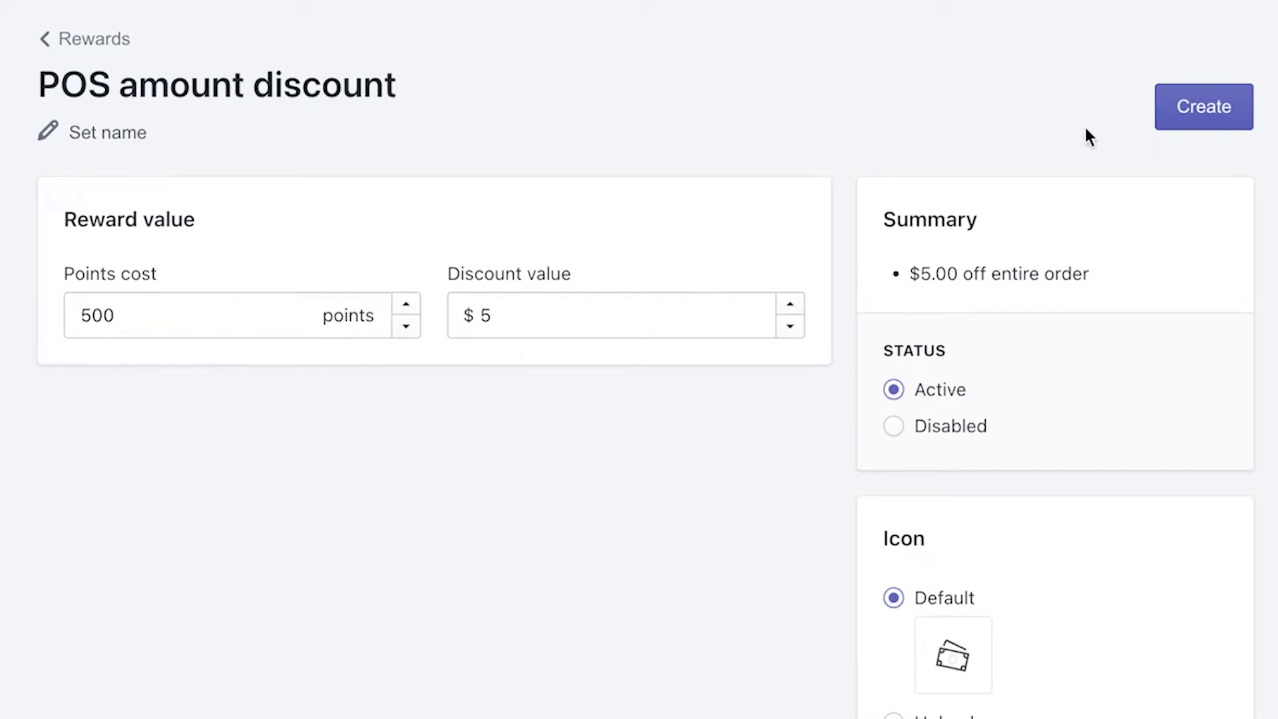
Step: Create the 500-point $5 off POS amount discount reward and return to the Rewards list
left_click(1220, 94)
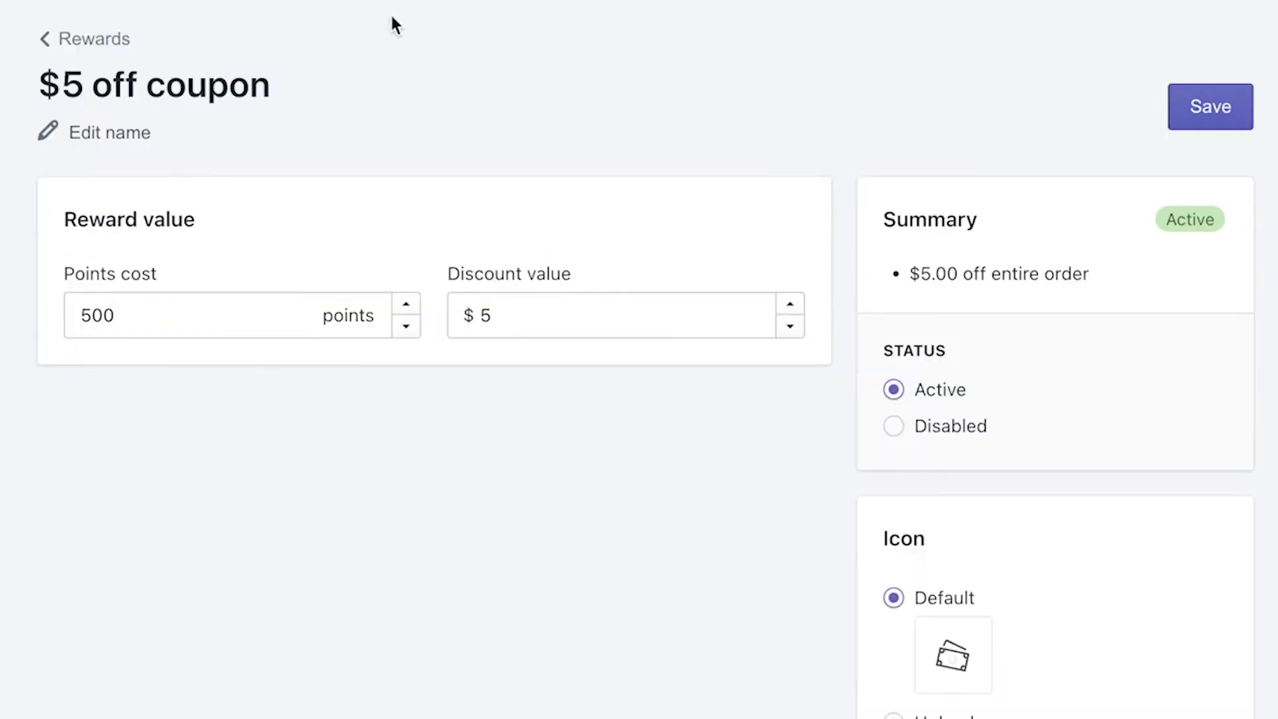
left_click(78, 47)
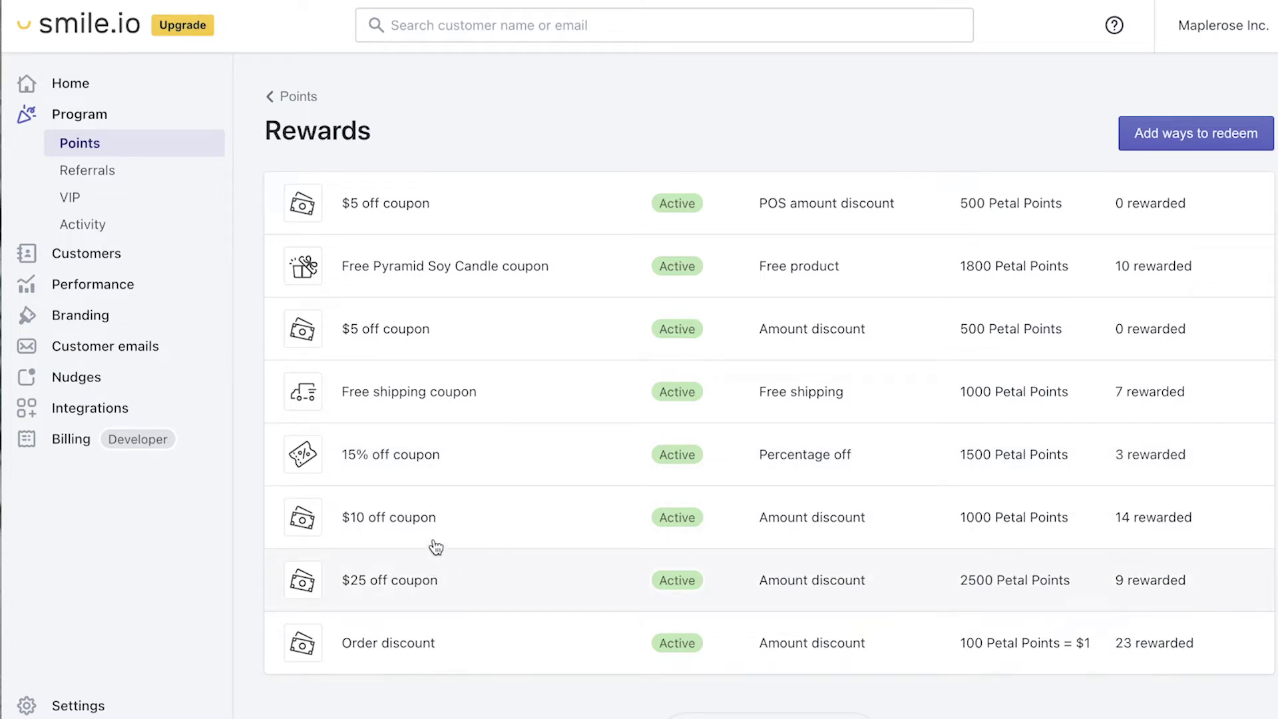
Step: Create a POS percentage off reward costing 1500 Petal Points for a 15% discount
left_click(1184, 146)
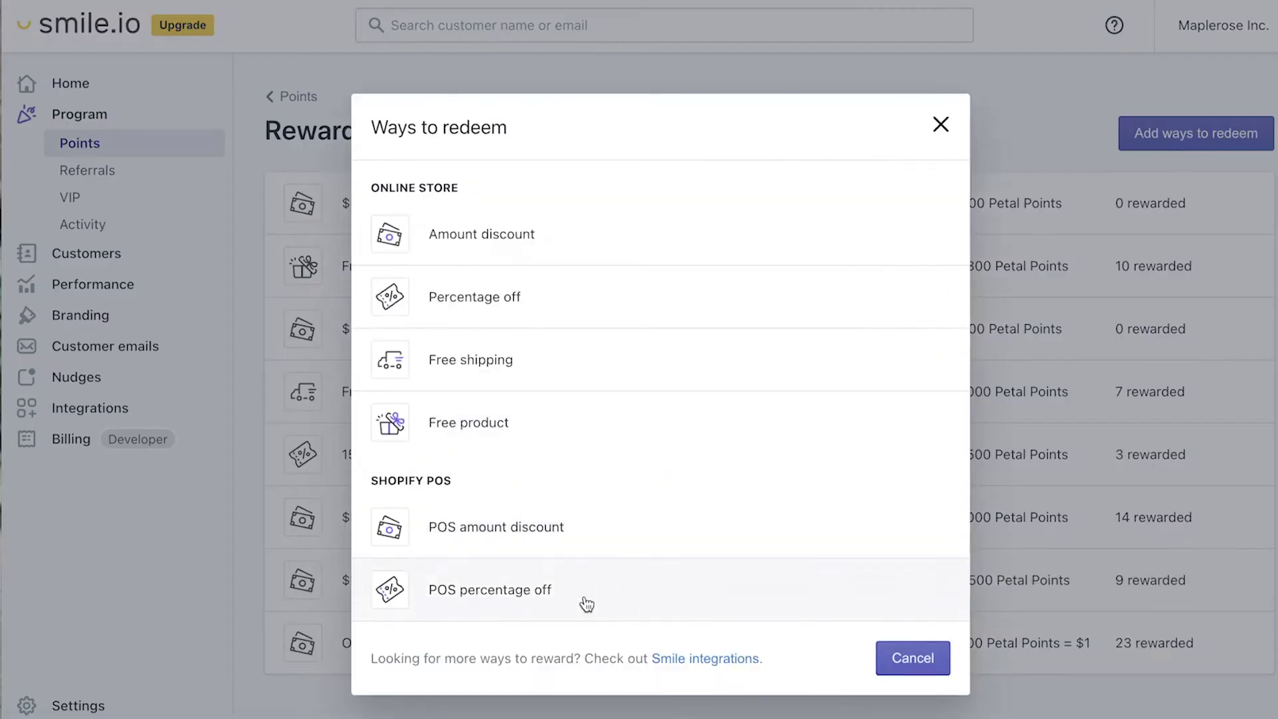
left_click(586, 603)
left_click_drag(422, 288, 253, 283)
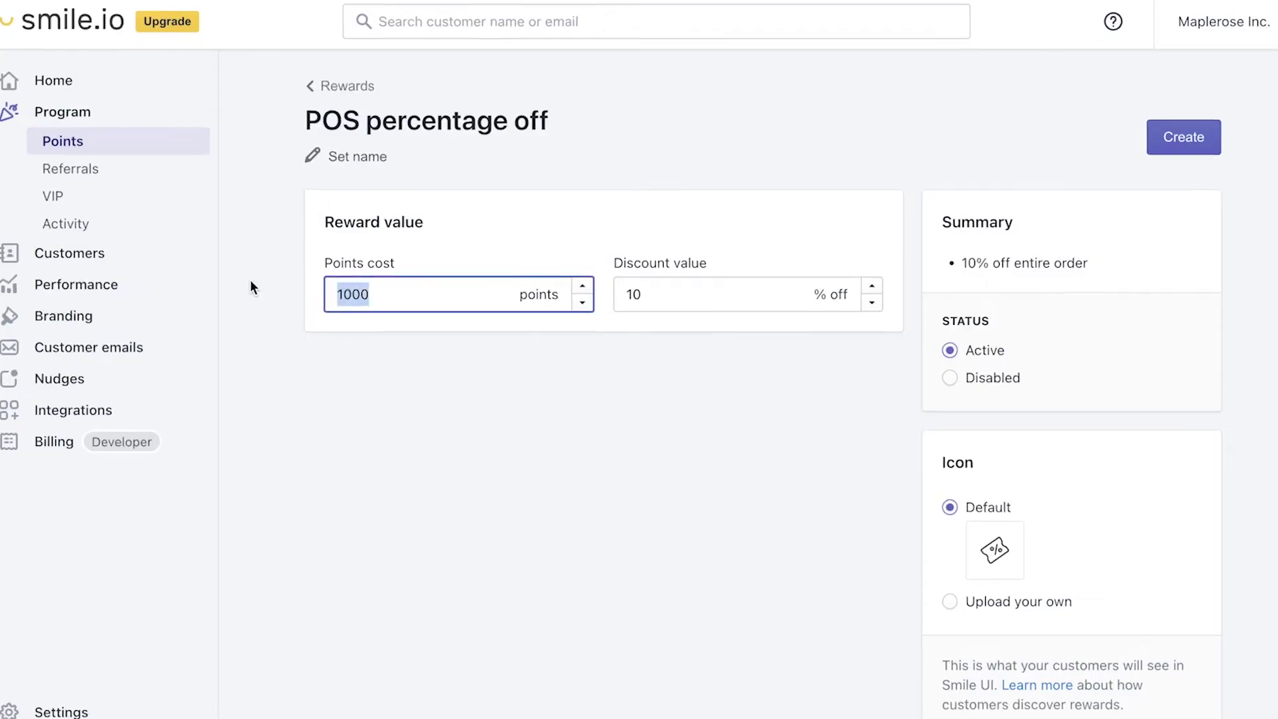
type("1500")
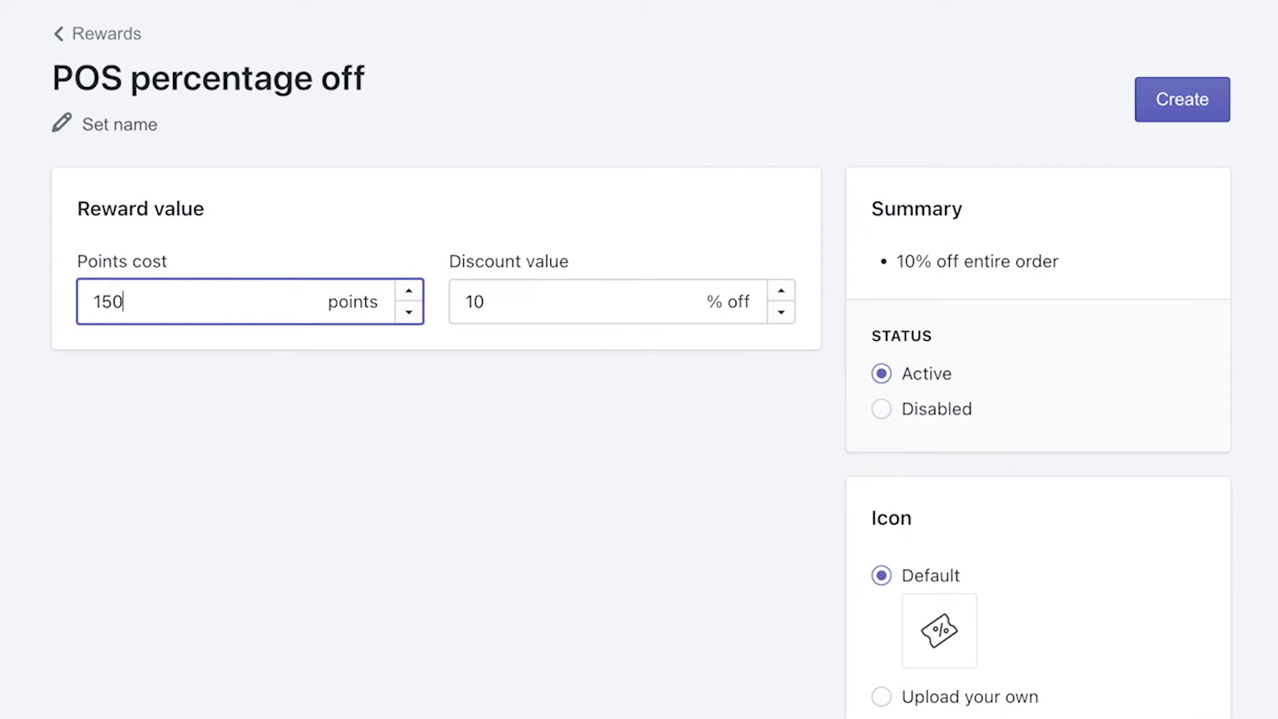
key("Tab")
type("15")
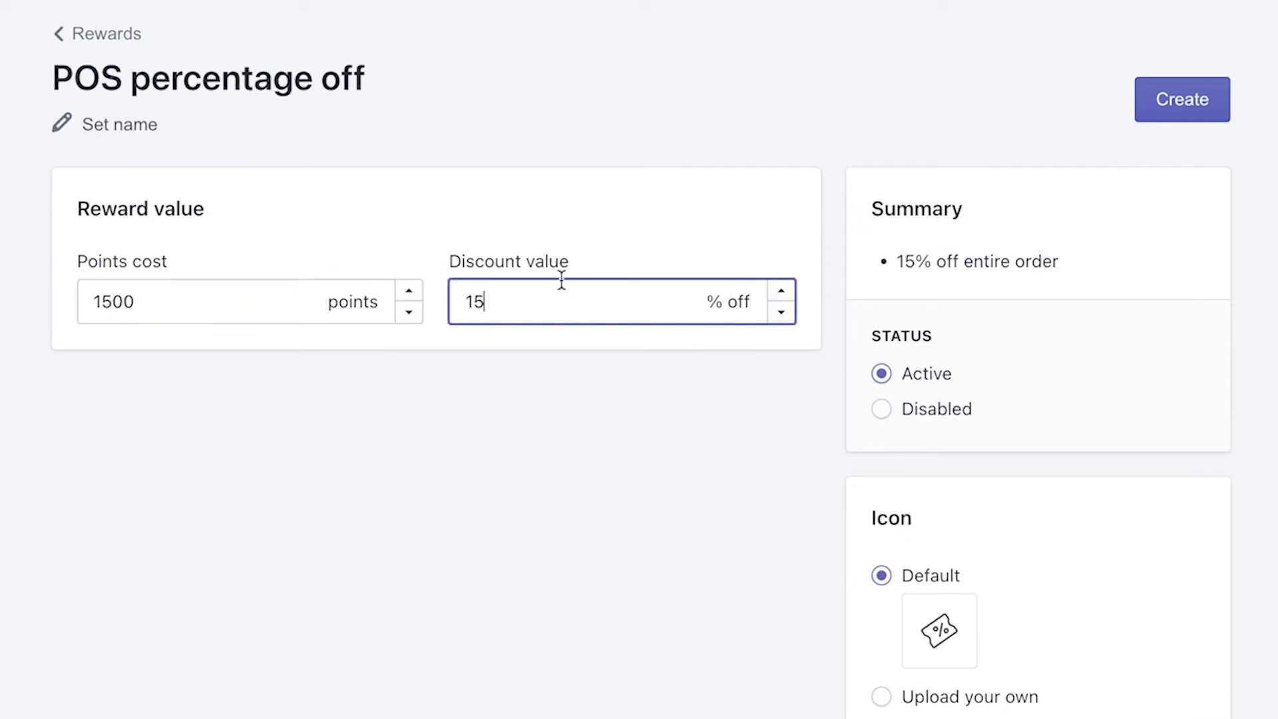
left_click(1184, 101)
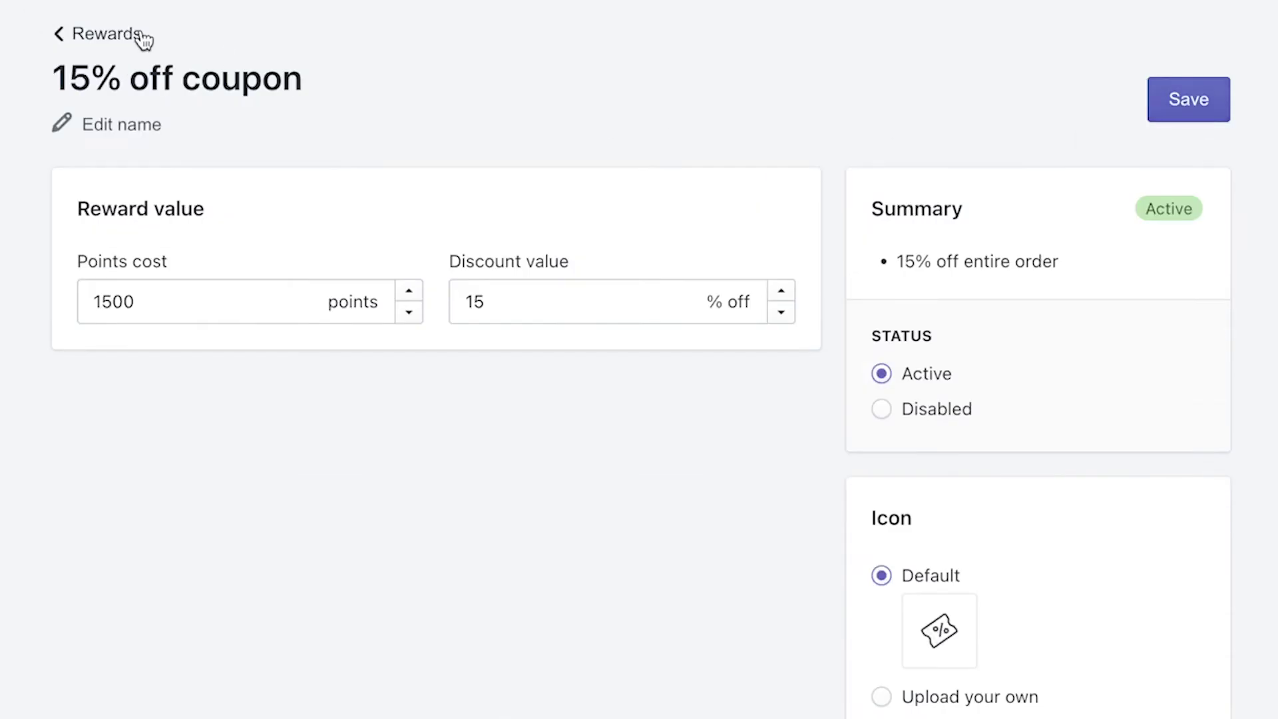
left_click(138, 35)
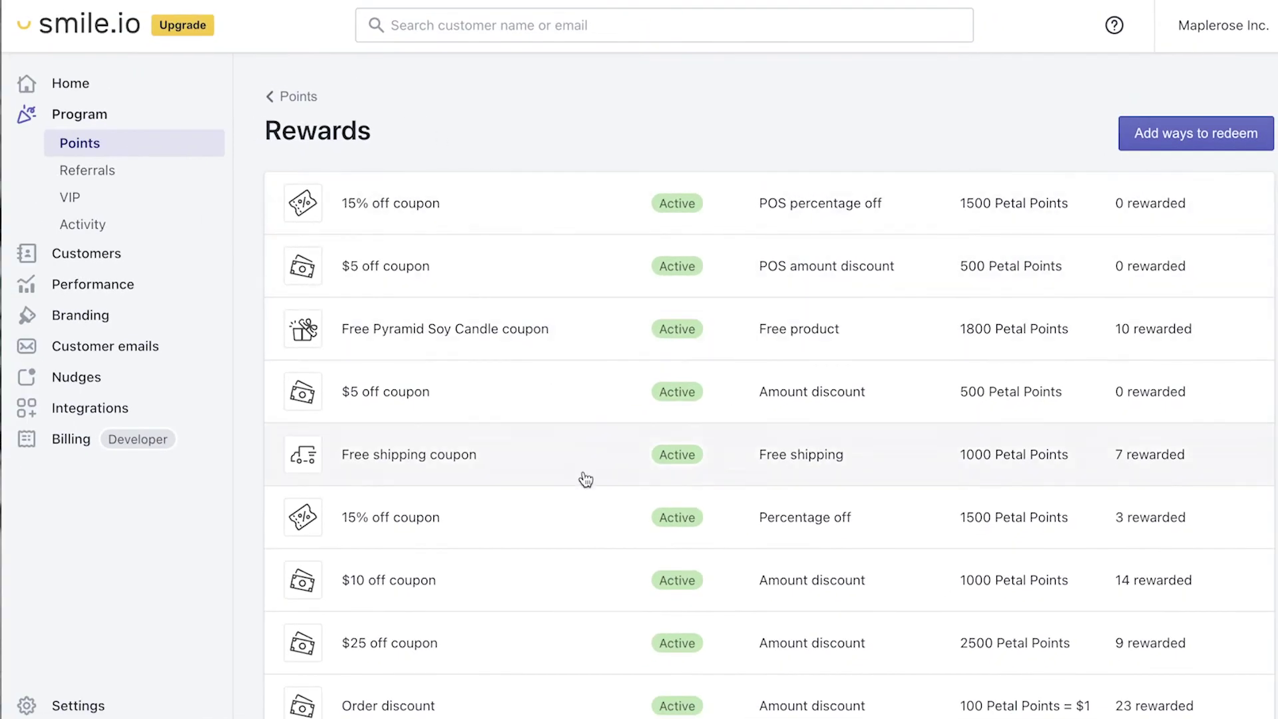
scroll(585, 477, "down", 1)
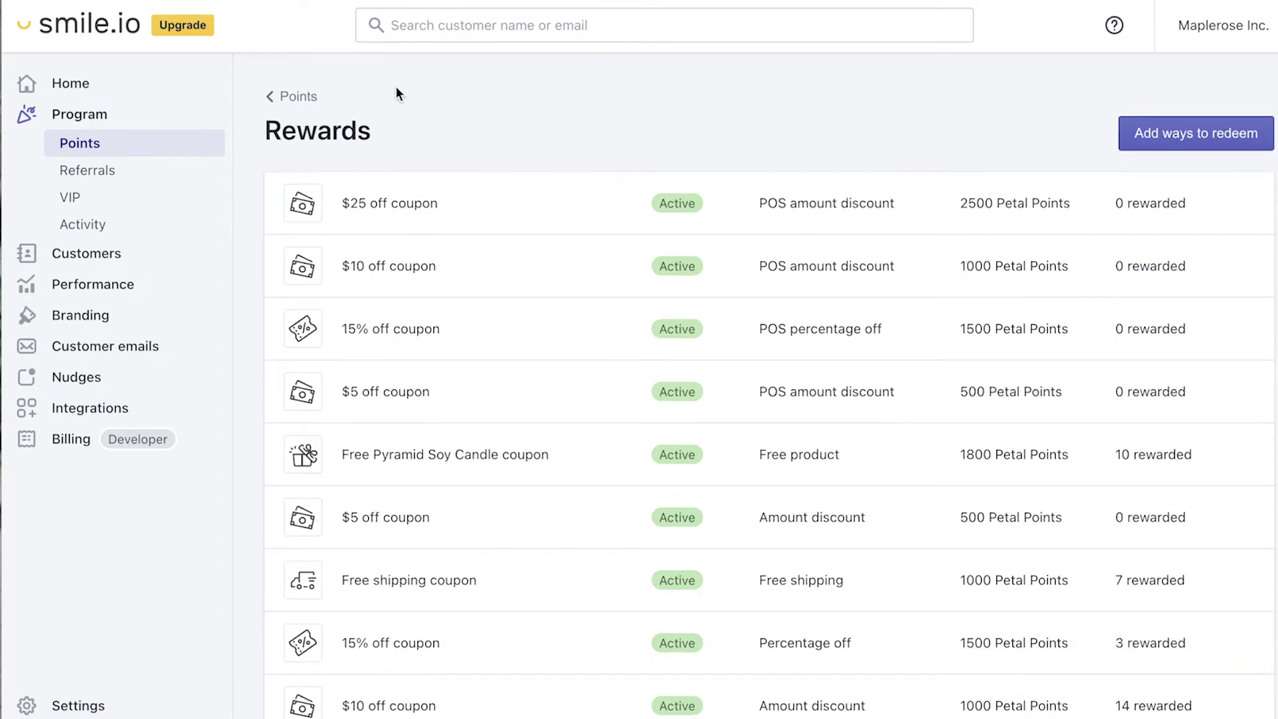
Step: Scroll through the Rewards list to review the $25 and $10 POS amount discount rewards
scroll(397, 89, "down", 1)
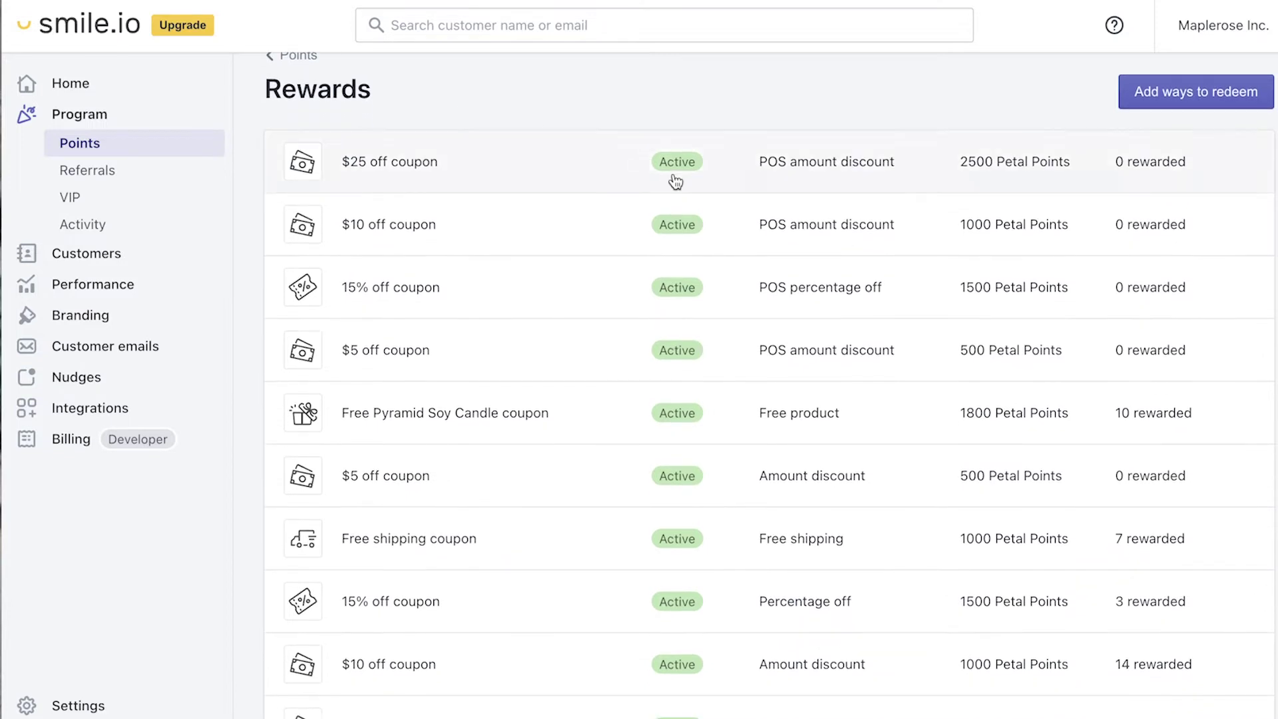
scroll(557, 363, "down", 1)
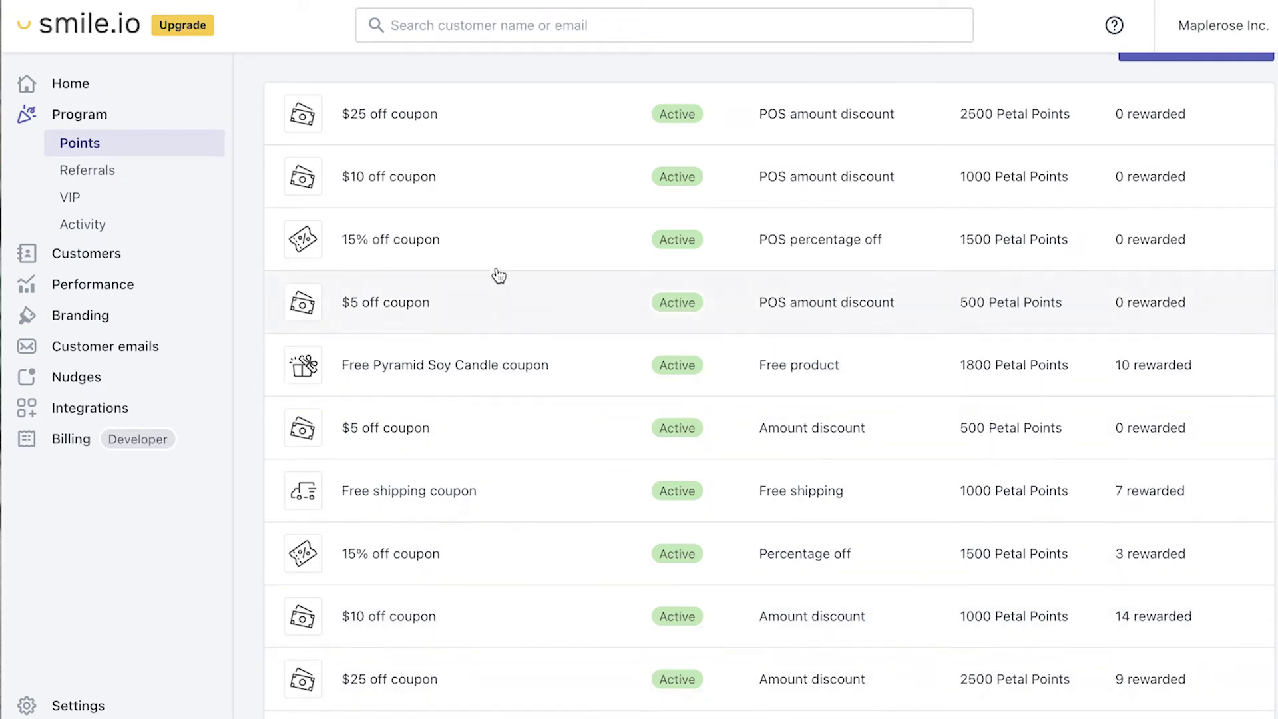
scroll(577, 358, "down", 3)
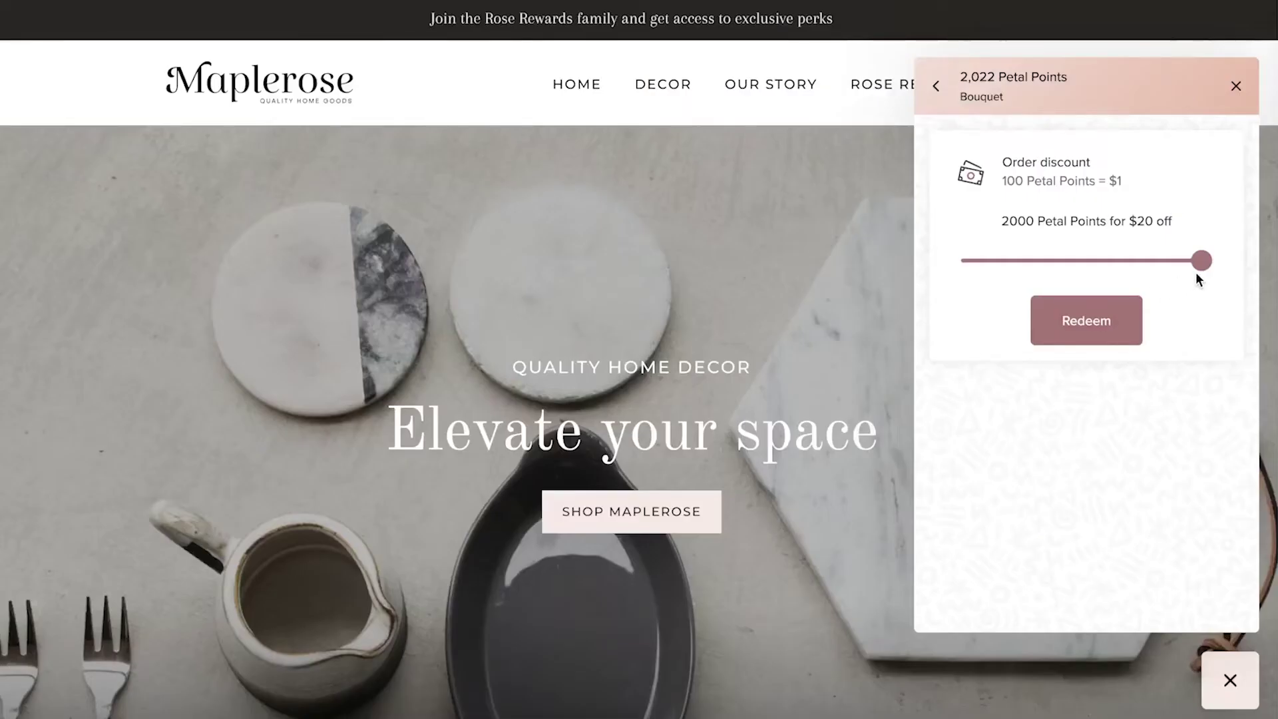
Step: Drag the order discount slider to its 2000 Petal Points, $20 off maximum
left_click_drag(1201, 270, 1206, 272)
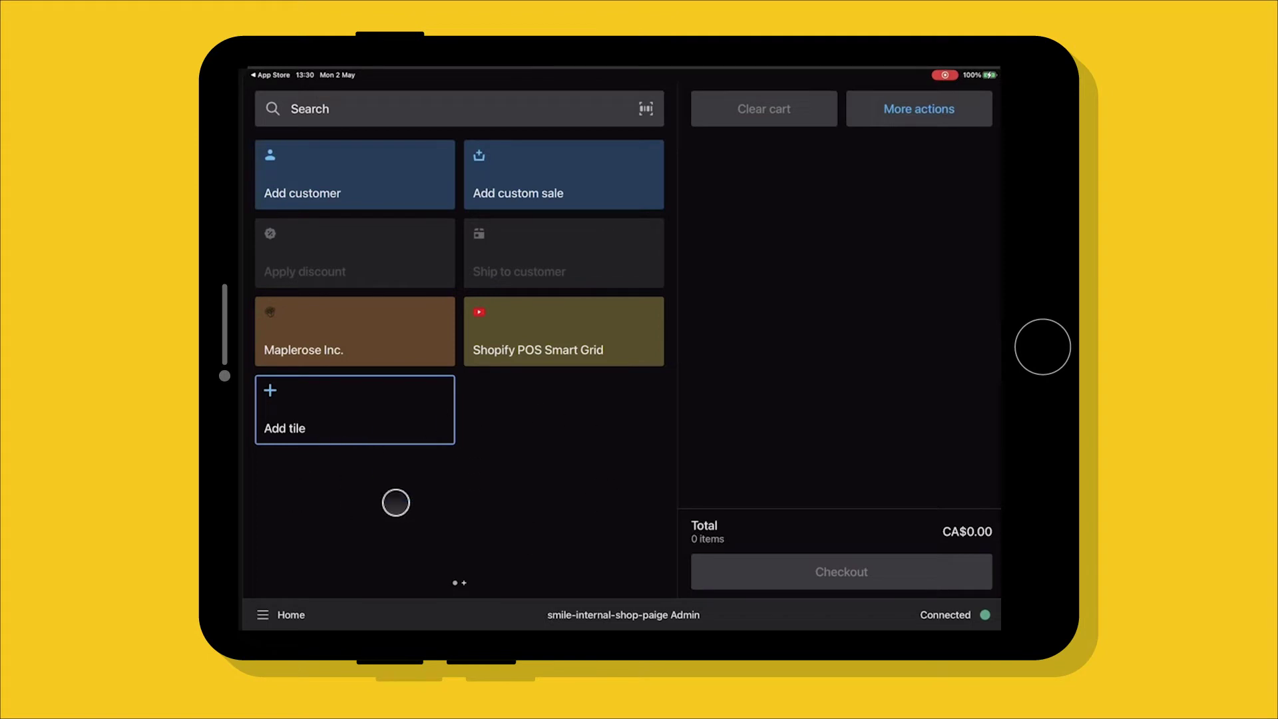
Step: Add the Smile: Rewards & Loyalty app extension tile to the POS smart grid
left_click(323, 424)
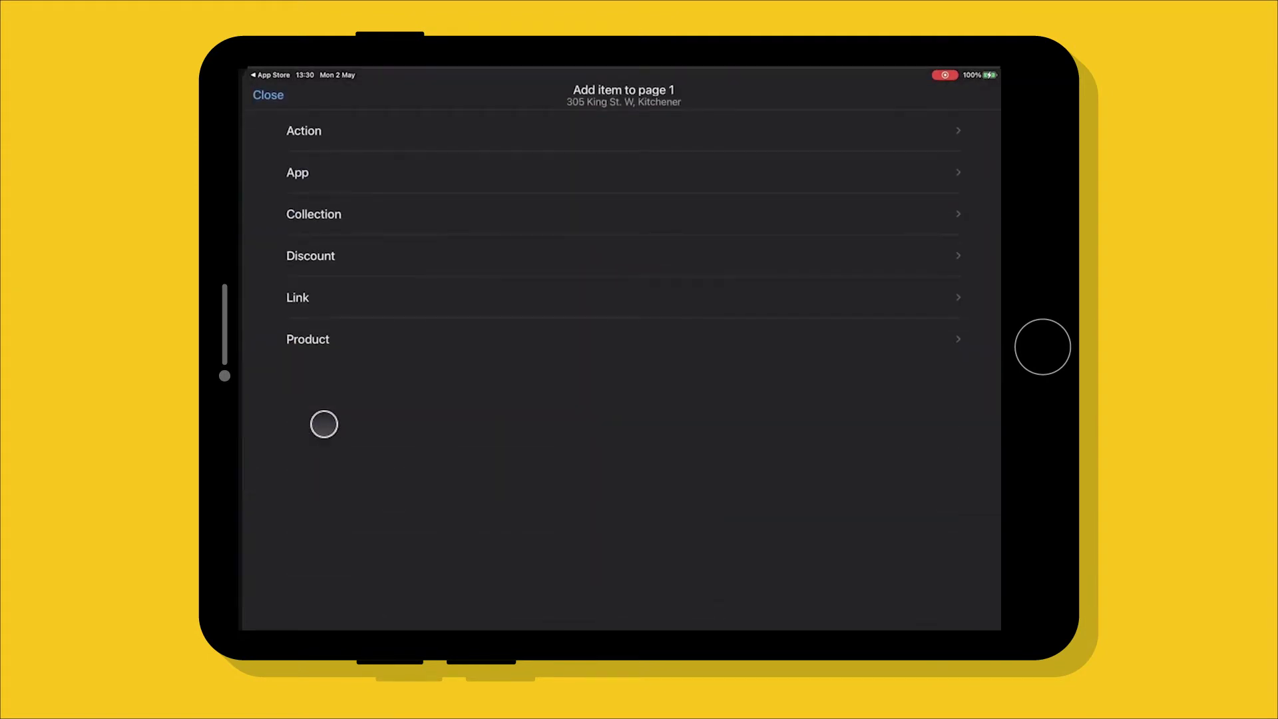
left_click(307, 172)
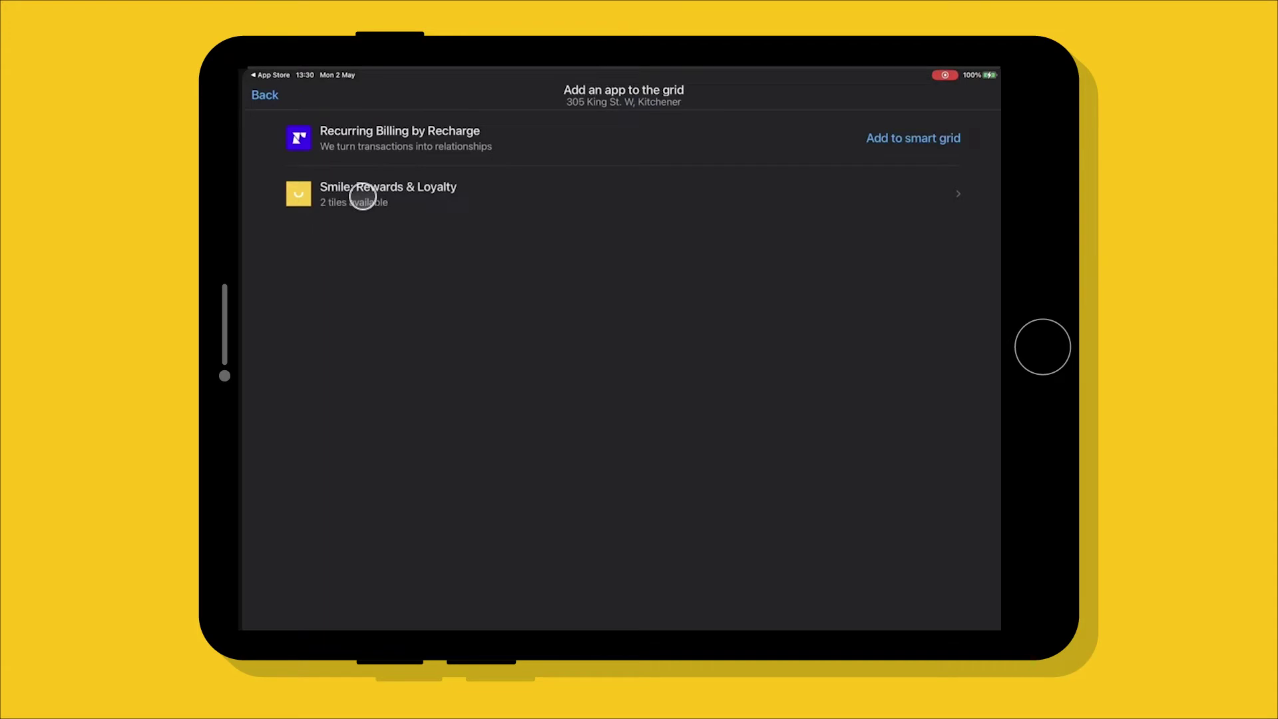
left_click(399, 193)
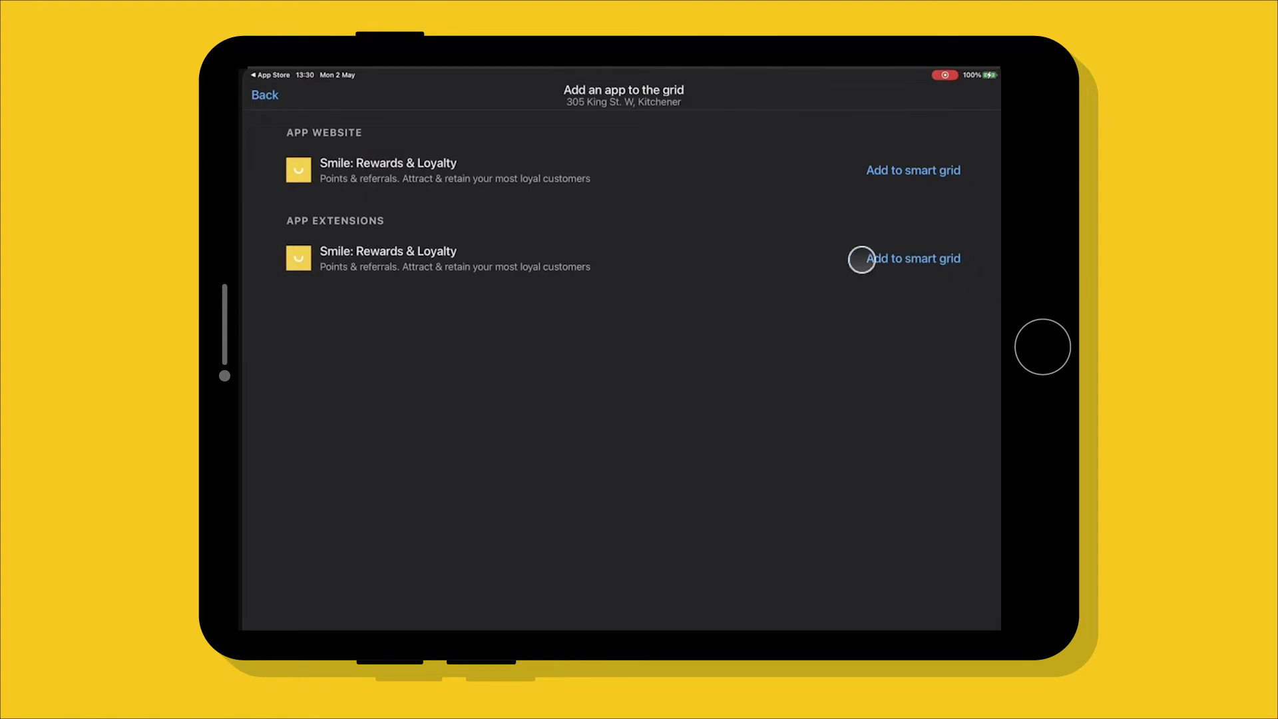
left_click(895, 259)
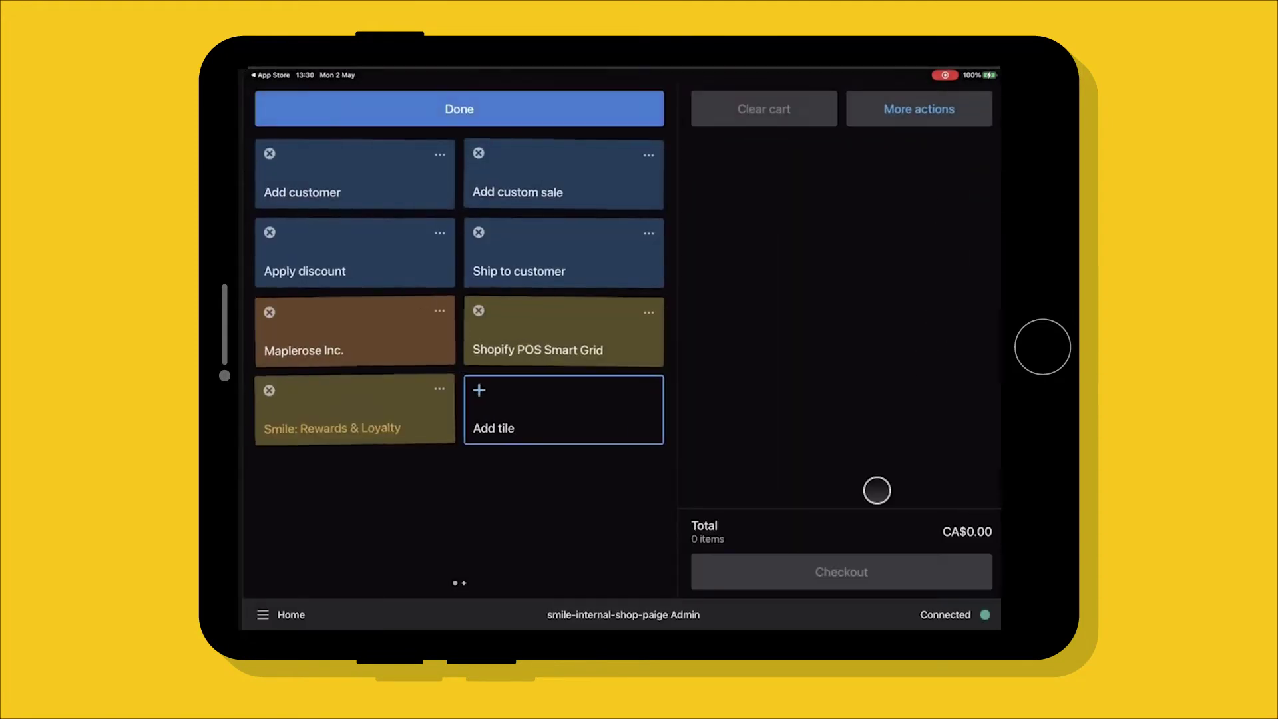
left_click(502, 101)
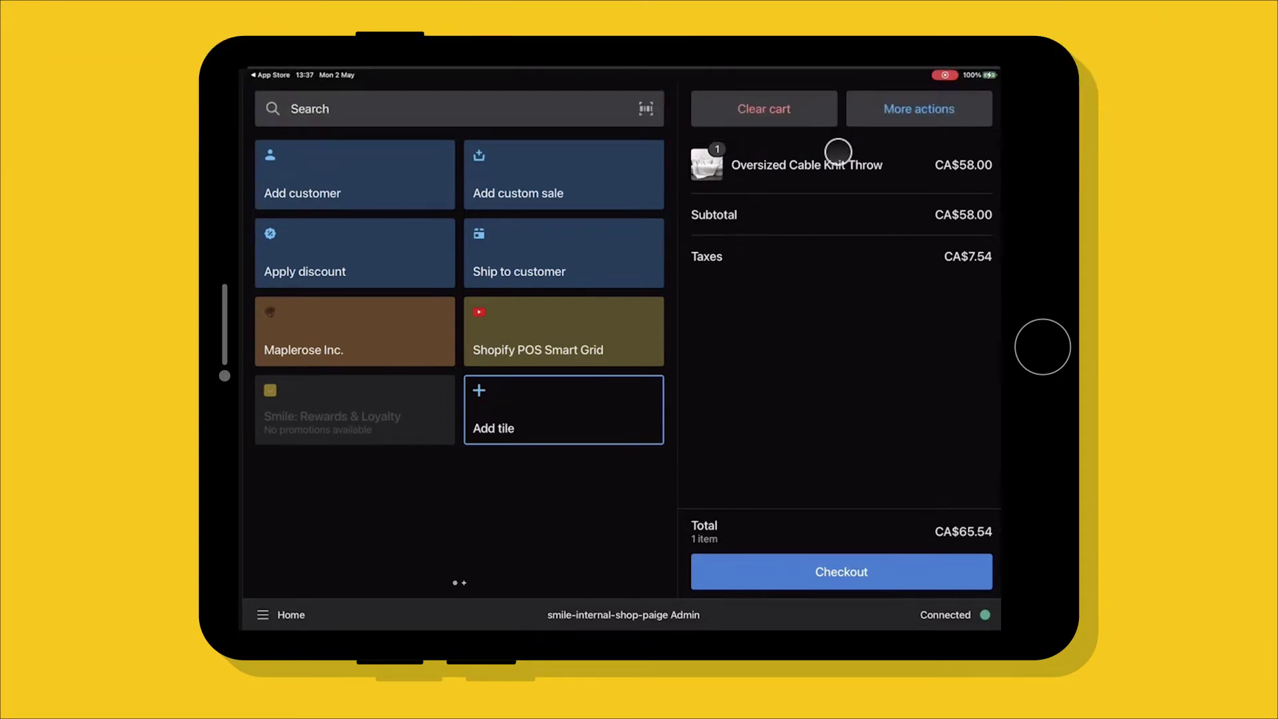
left_click(397, 178)
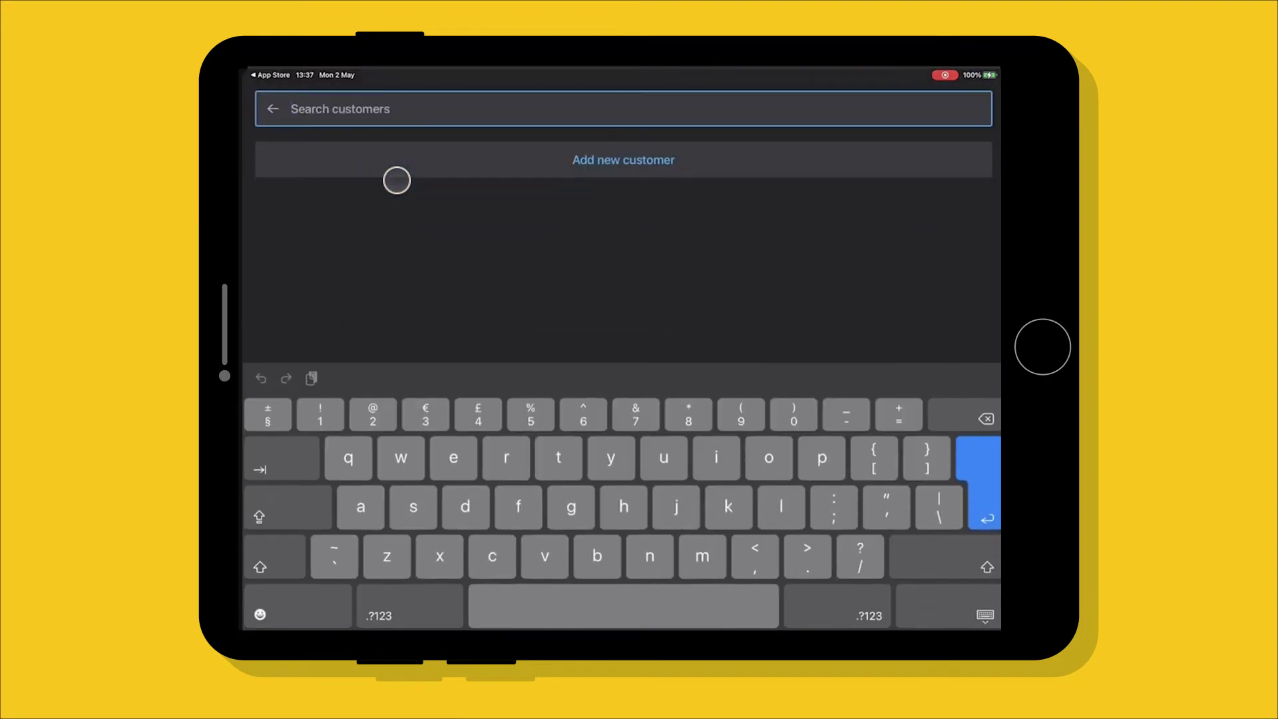
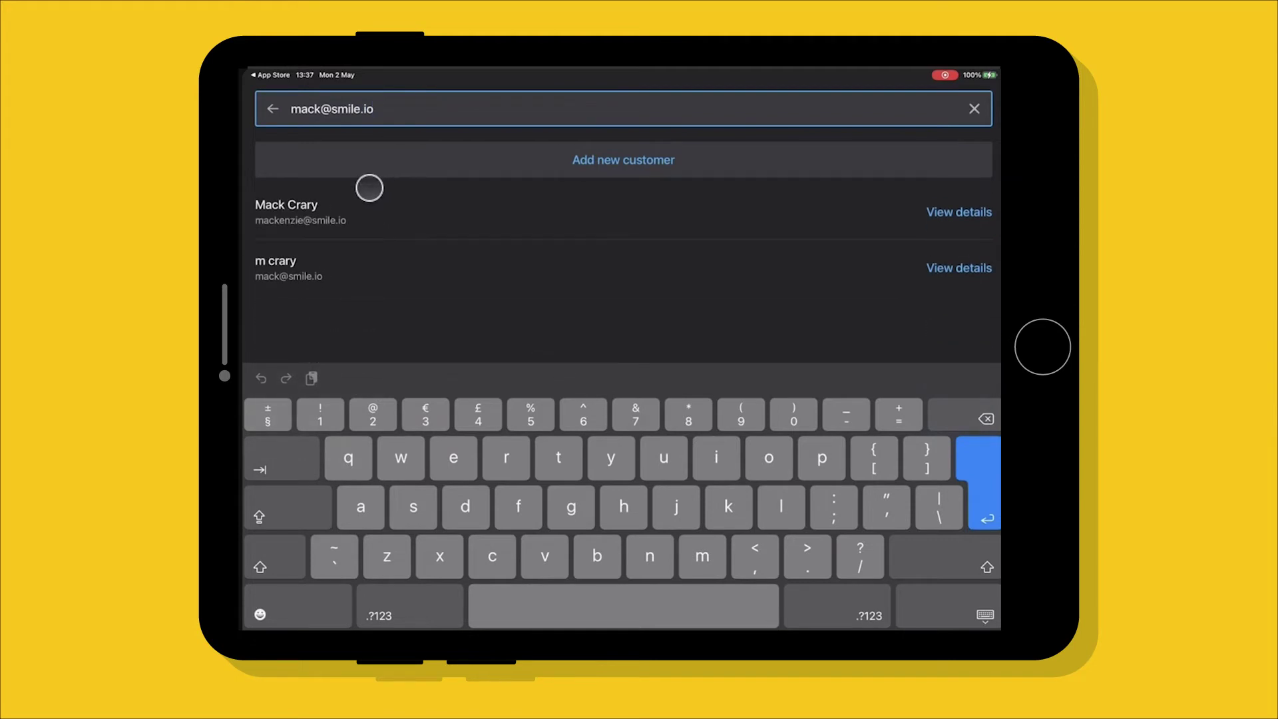
left_click(351, 271)
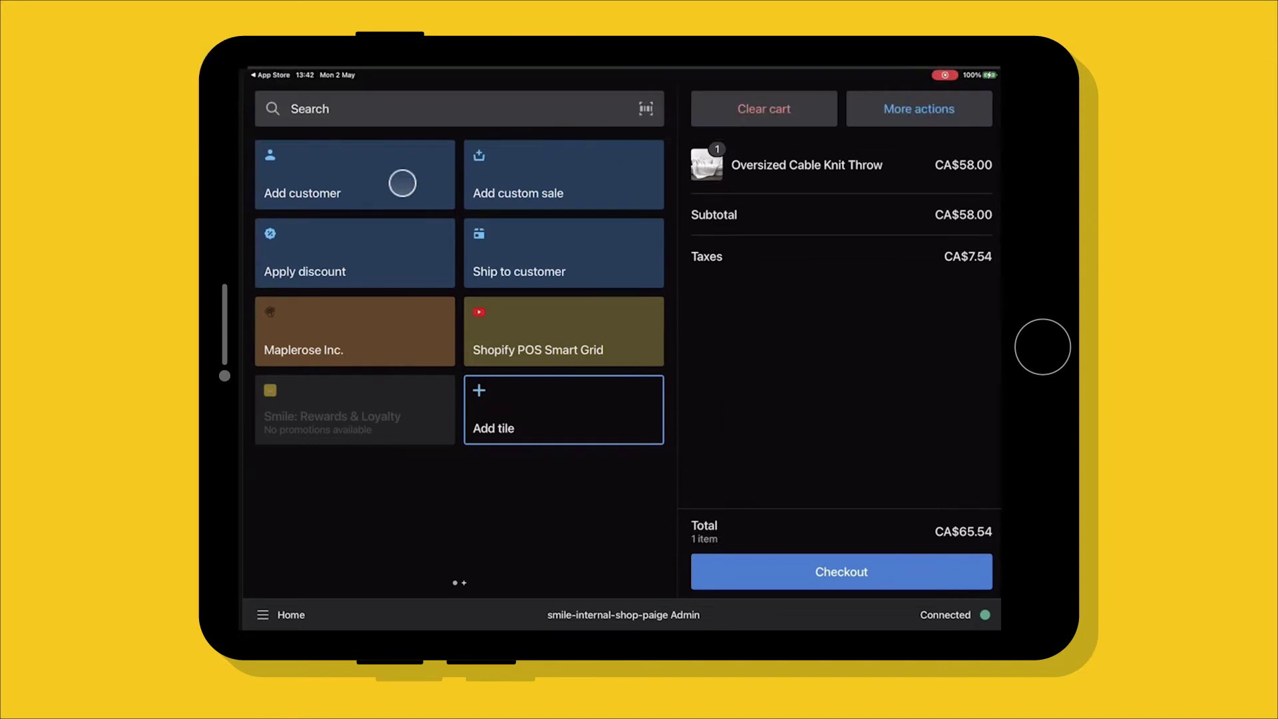
Step: Add a new customer with their first name, last name and e-mail, saving them to the cart
left_click(382, 183)
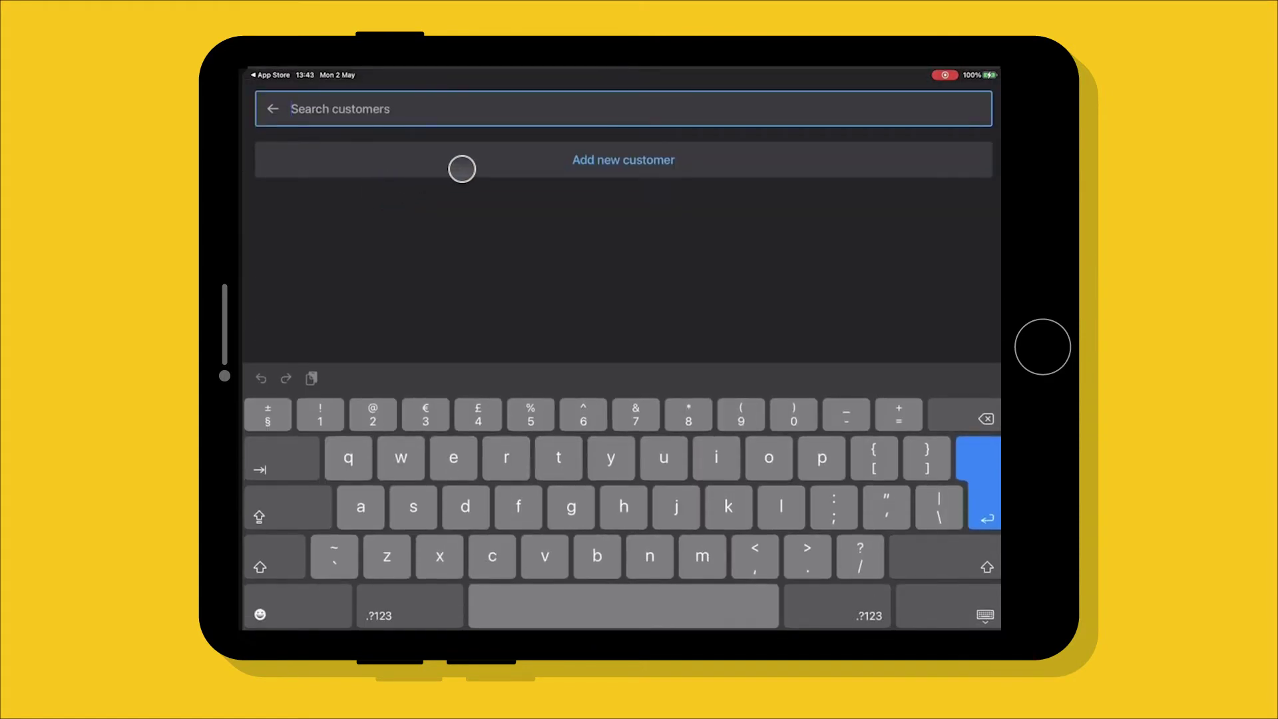
left_click(477, 165)
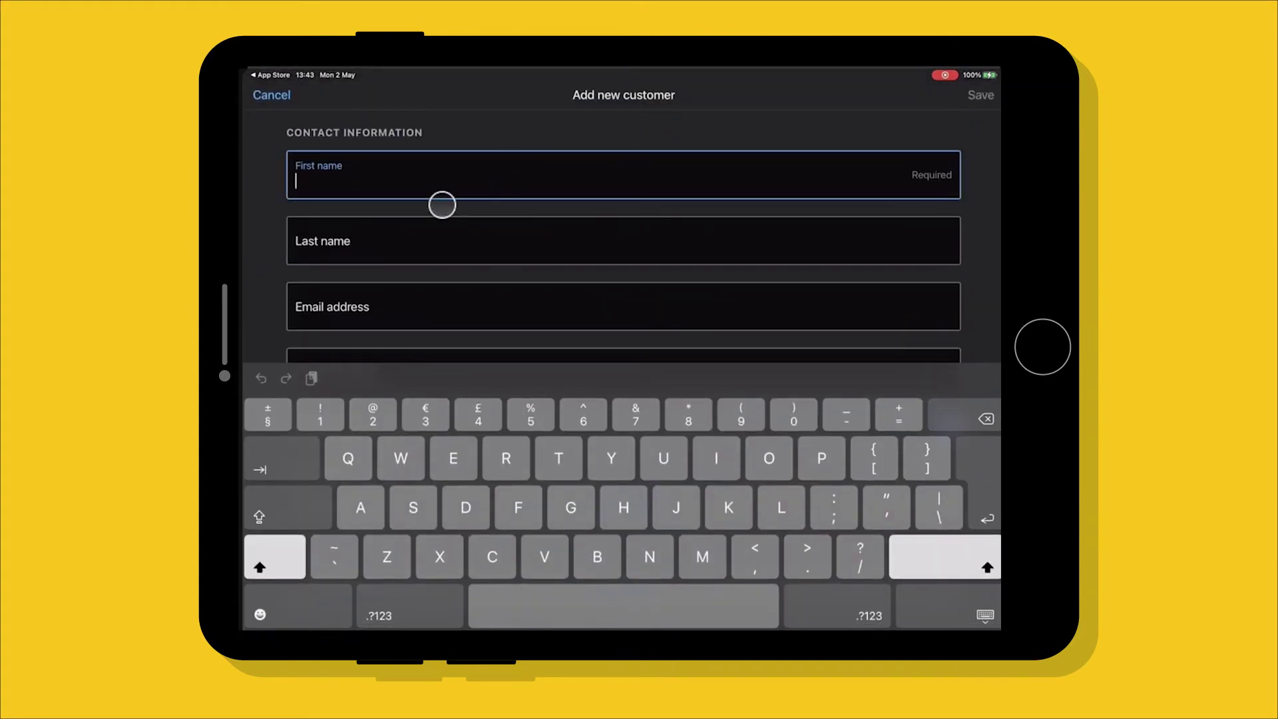
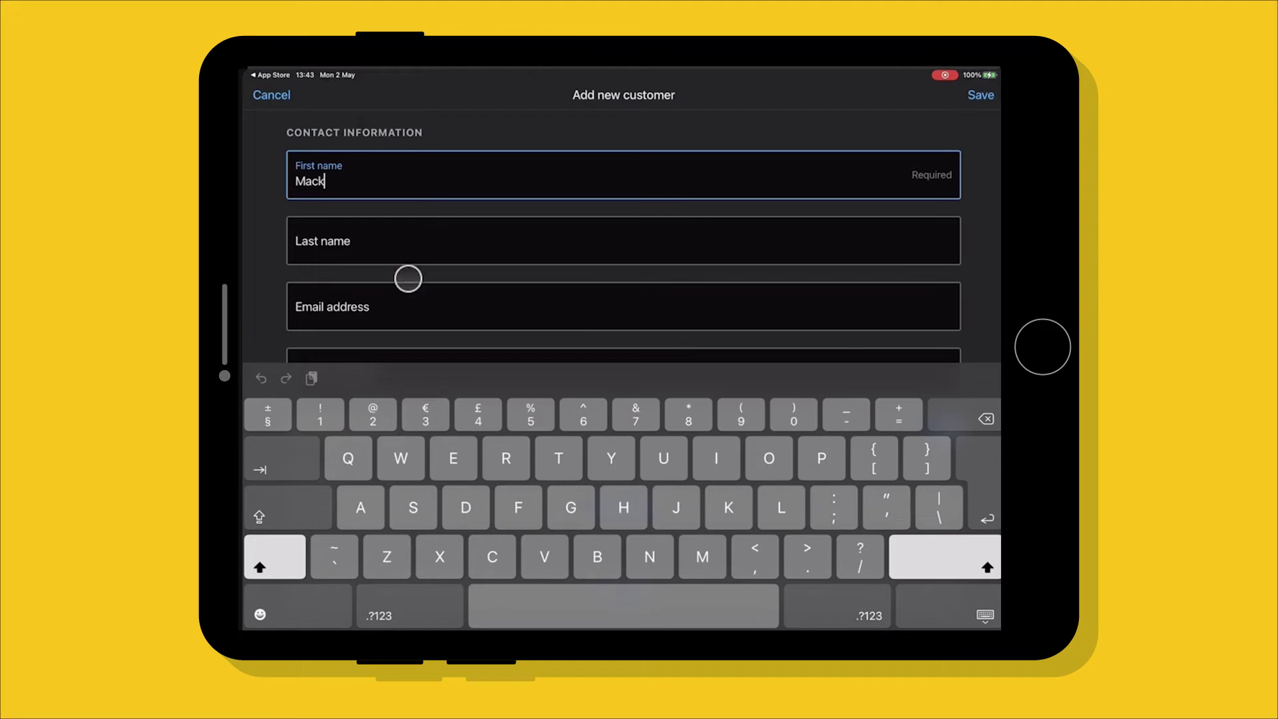
left_click(398, 241)
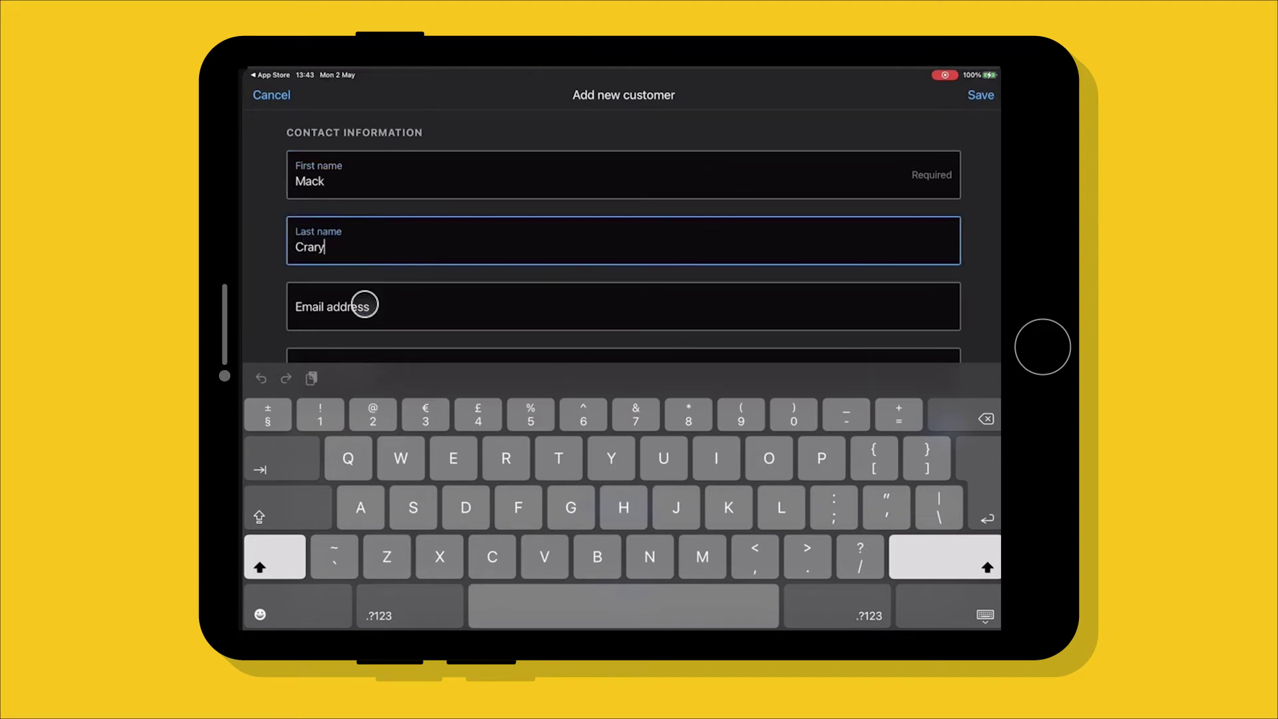
left_click(366, 302)
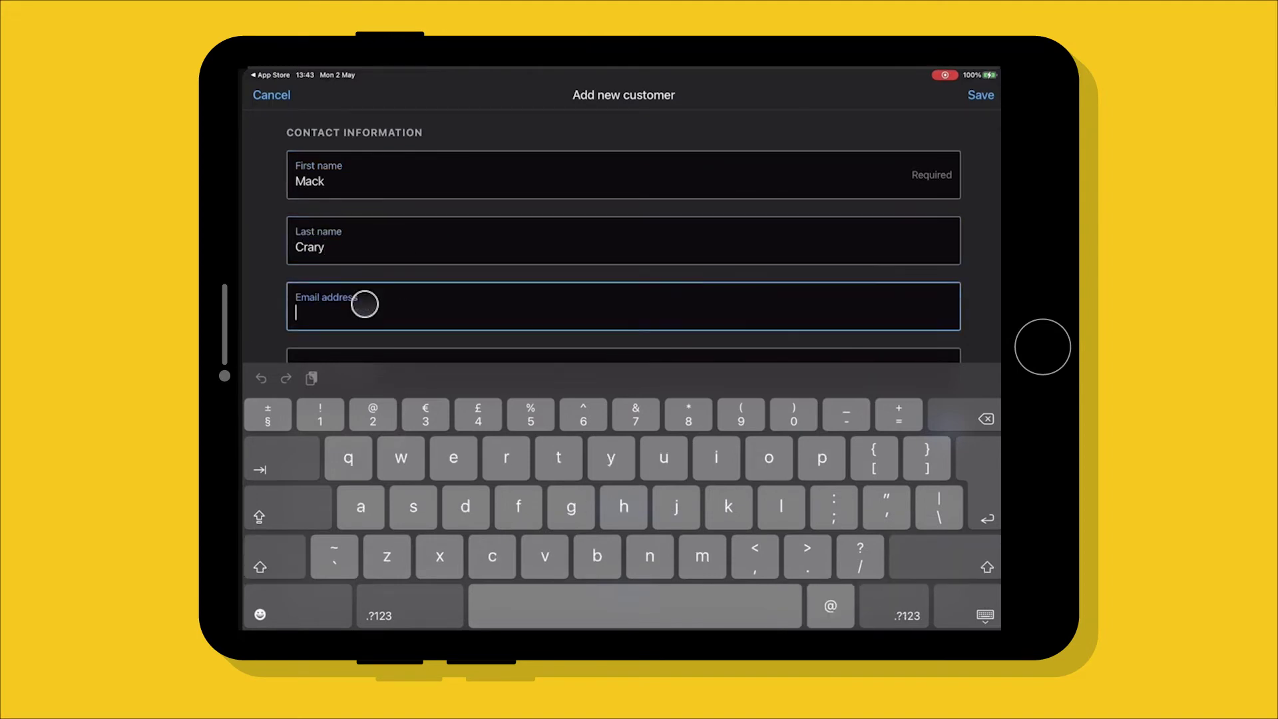
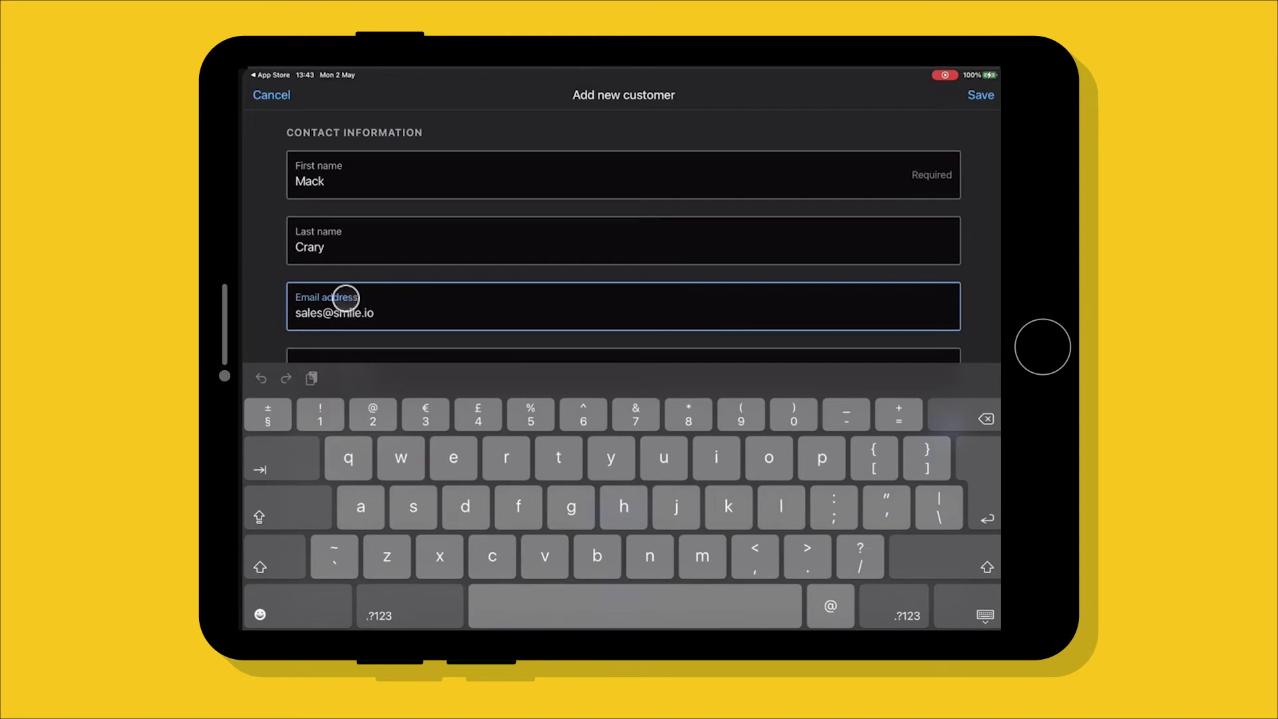
scroll(822, 277, "down", 3)
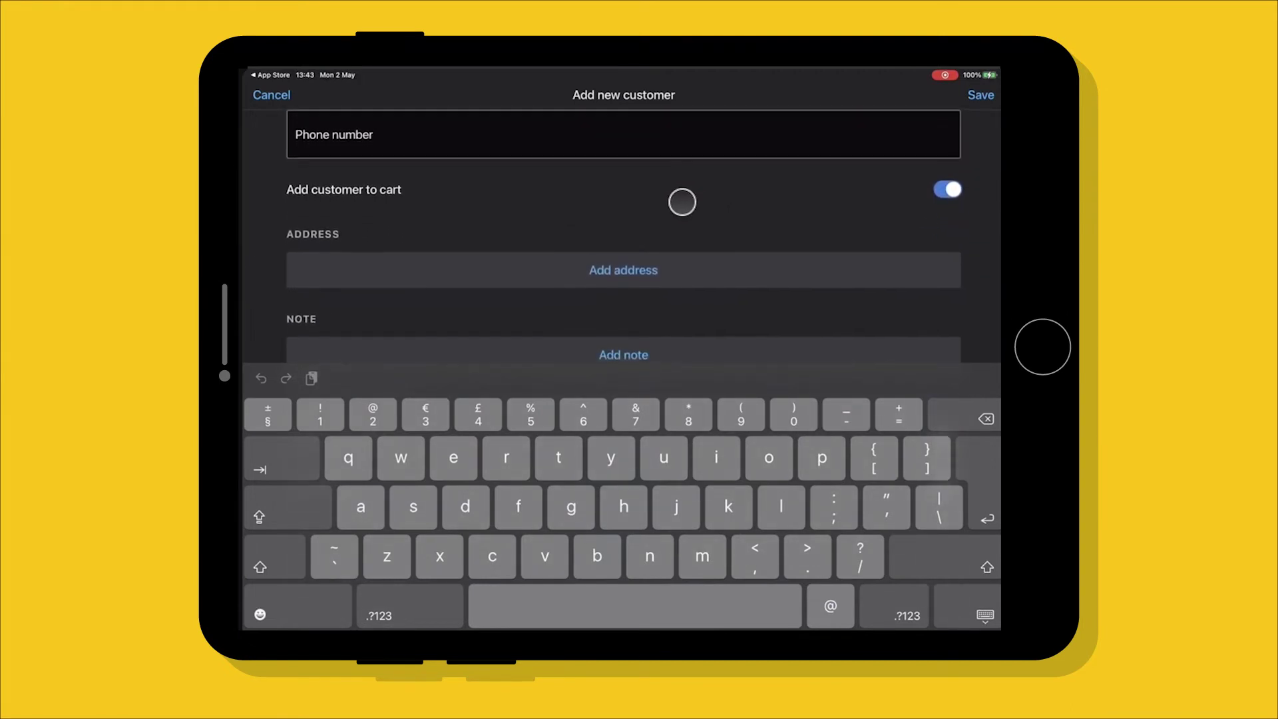
scroll(726, 173, "up", 3)
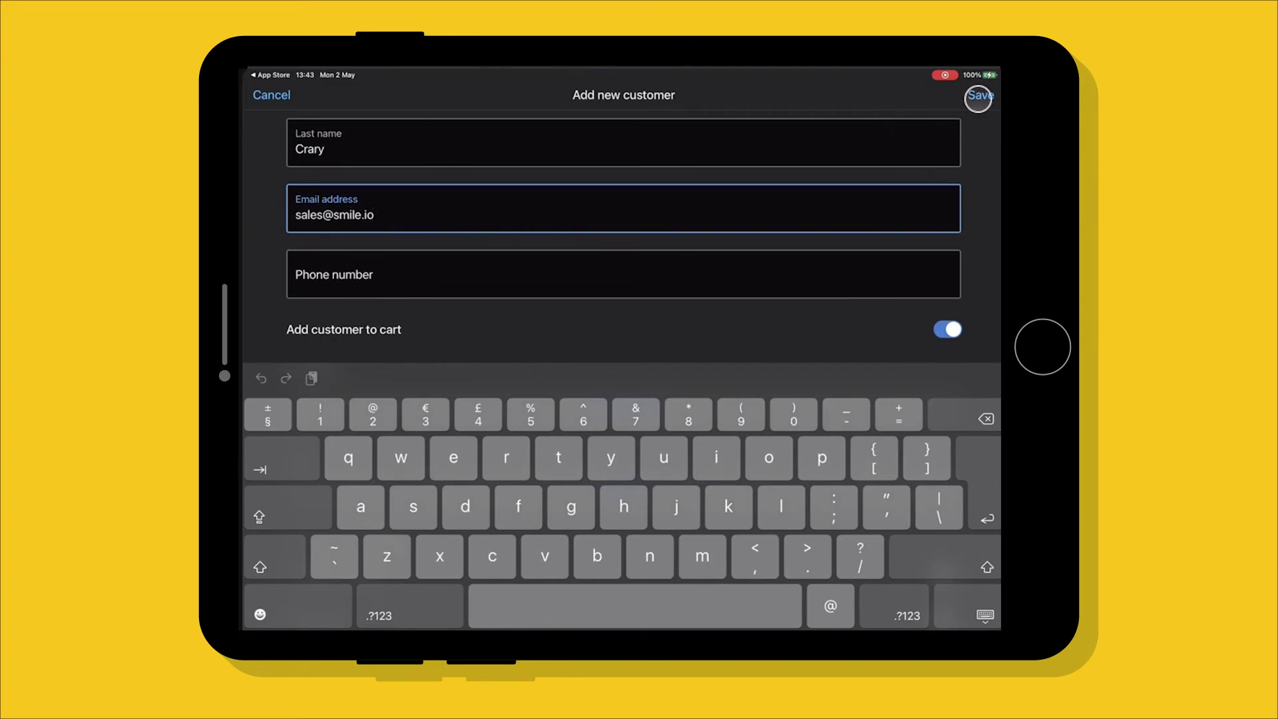
left_click(978, 99)
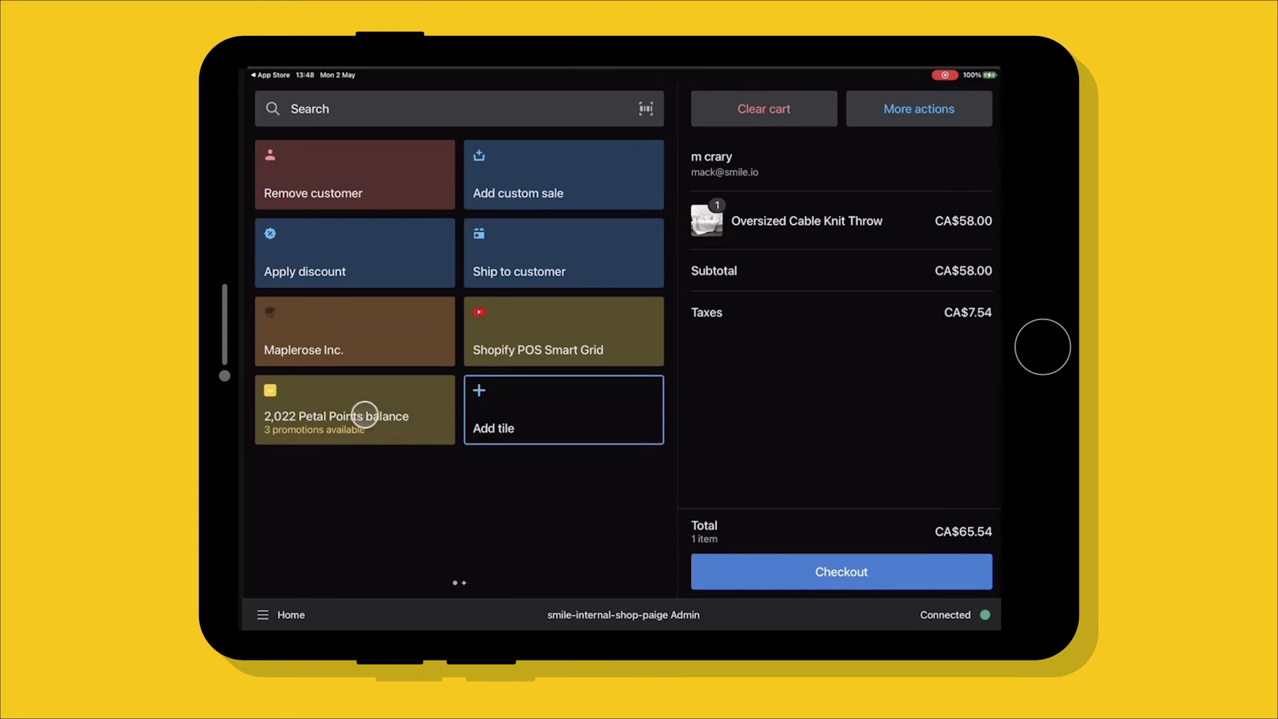
Step: Open the customer's Petal Points rewards and redeem 500 points for a $5 off coupon
left_click(365, 415)
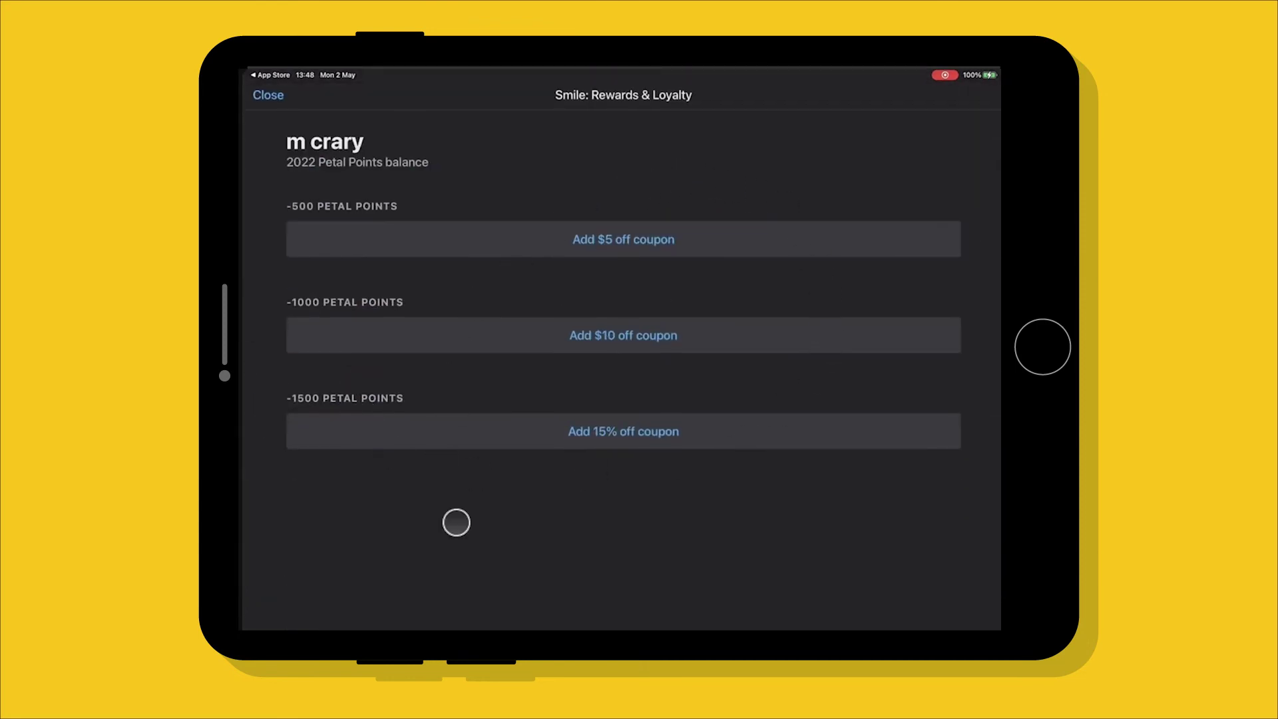
left_click(609, 238)
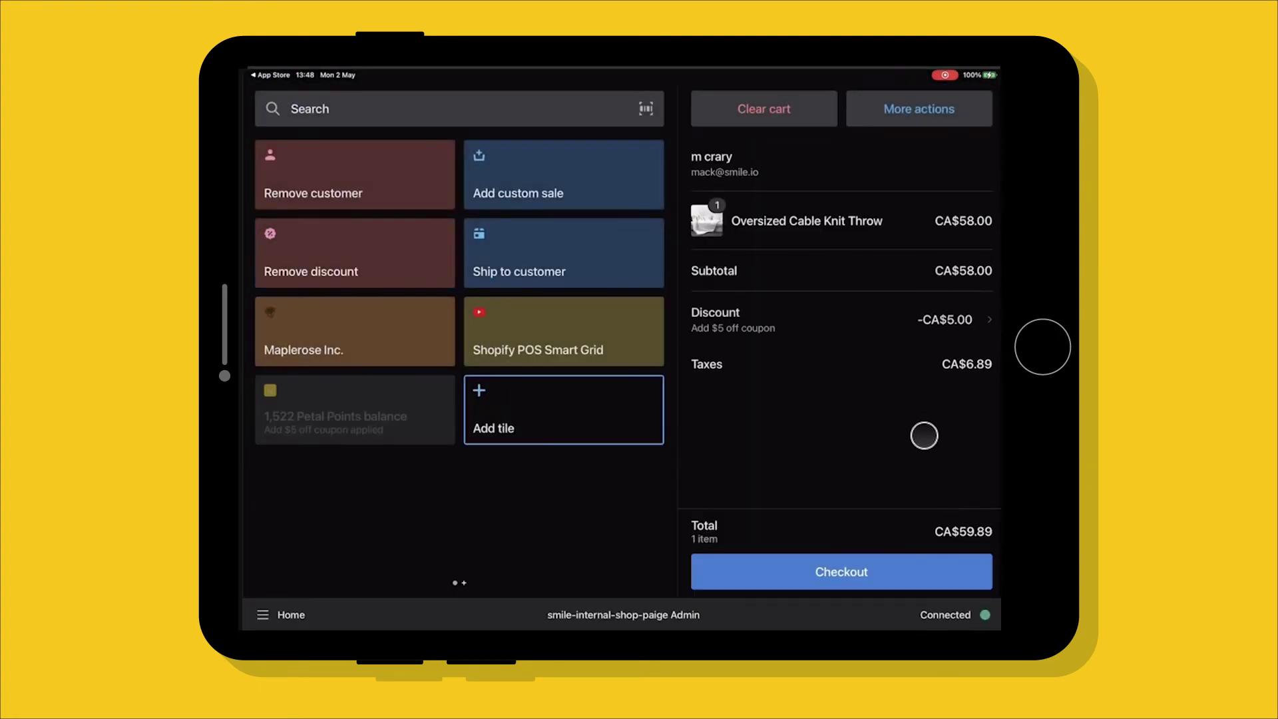